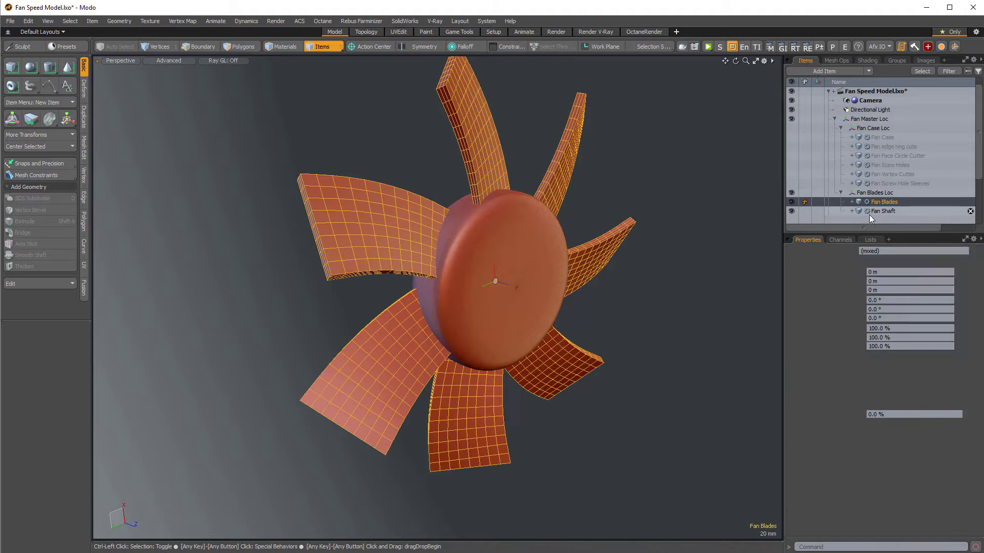
# Step: Create a new fusion named Fusion Item Fan Blades from the Fan Blades and Fan Shaft meshes
pyautogui.click(83, 288)
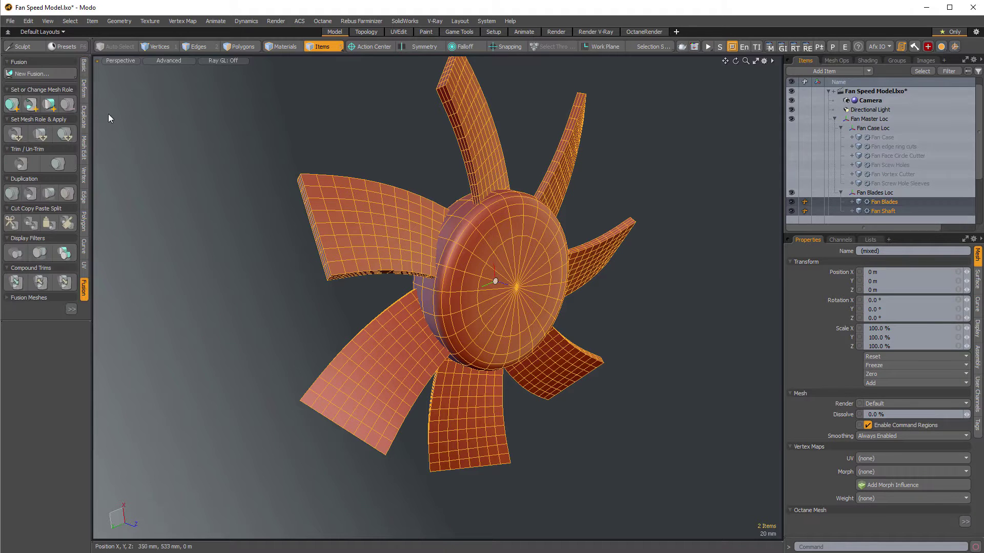
pyautogui.click(53, 74)
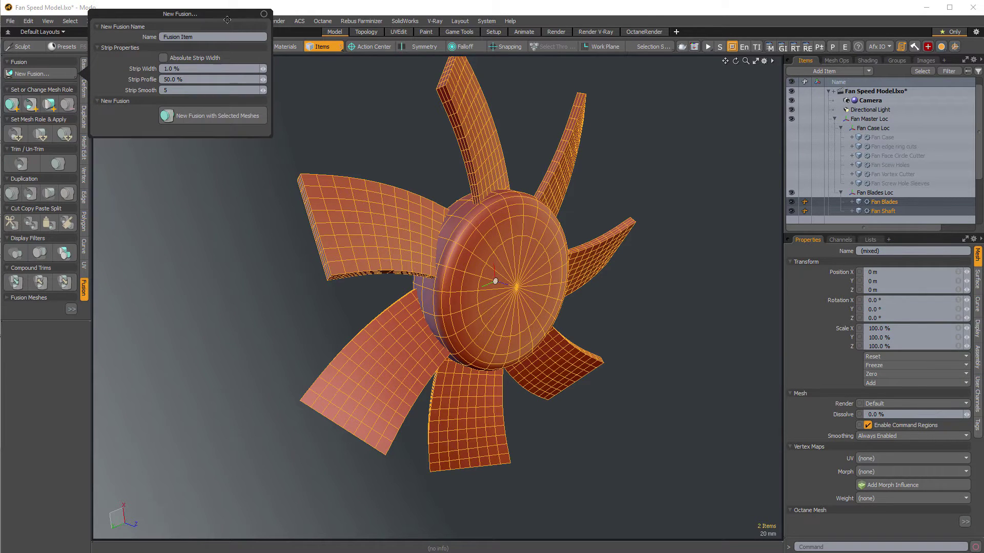
pyautogui.moveTo(227, 19); pyautogui.dragTo(301, 128)
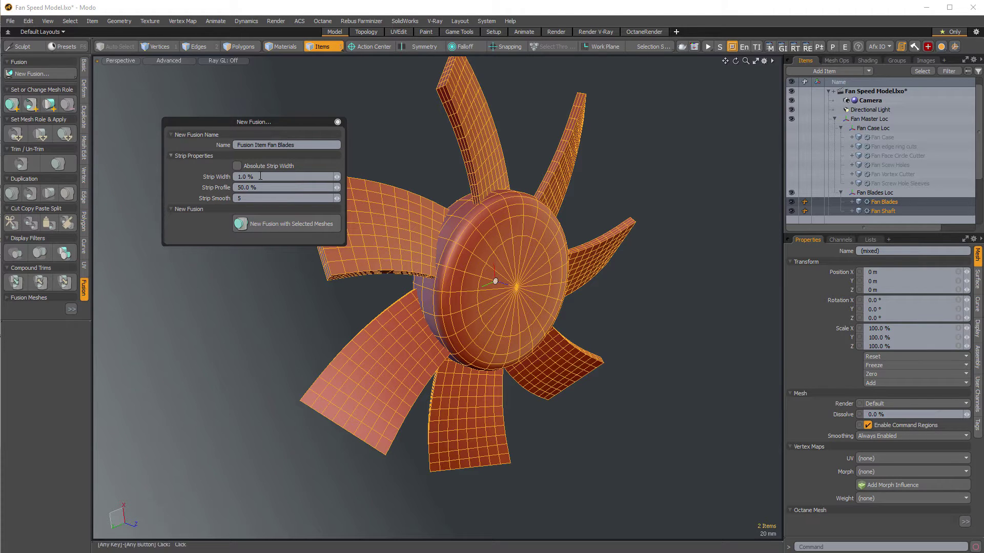
pyautogui.click(267, 225)
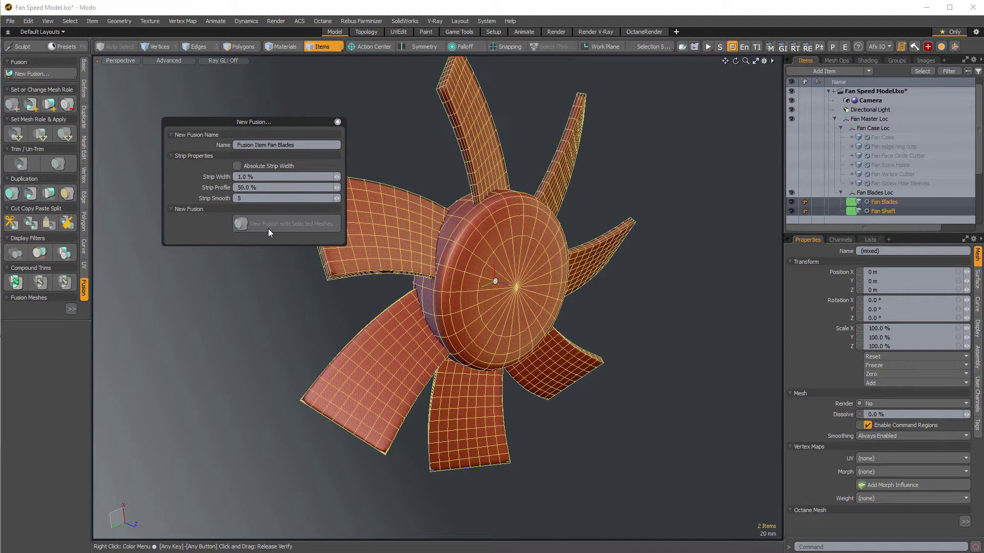
pyautogui.click(337, 123)
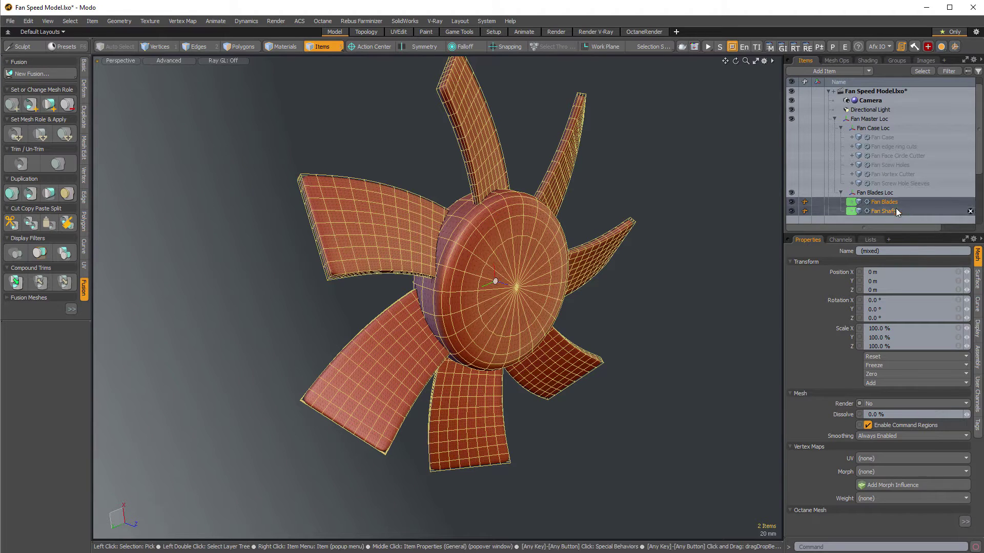
# Step: Toggle off the fan blade fusion's source mesh visibility and examine the rounded joints where the blades meet the hub
pyautogui.scroll(-3, 982, 166)
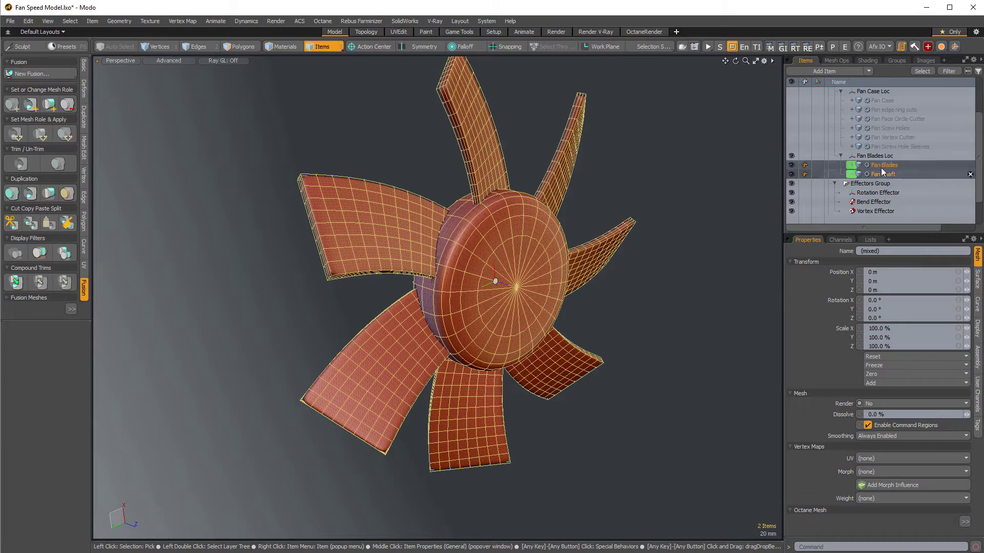
pyautogui.keyDown('ctrl'); pyautogui.keyDown('alt'); pyautogui.moveTo(448, 275); pyautogui.dragTo(416, 326); pyautogui.keyUp('alt'); pyautogui.keyUp('ctrl')
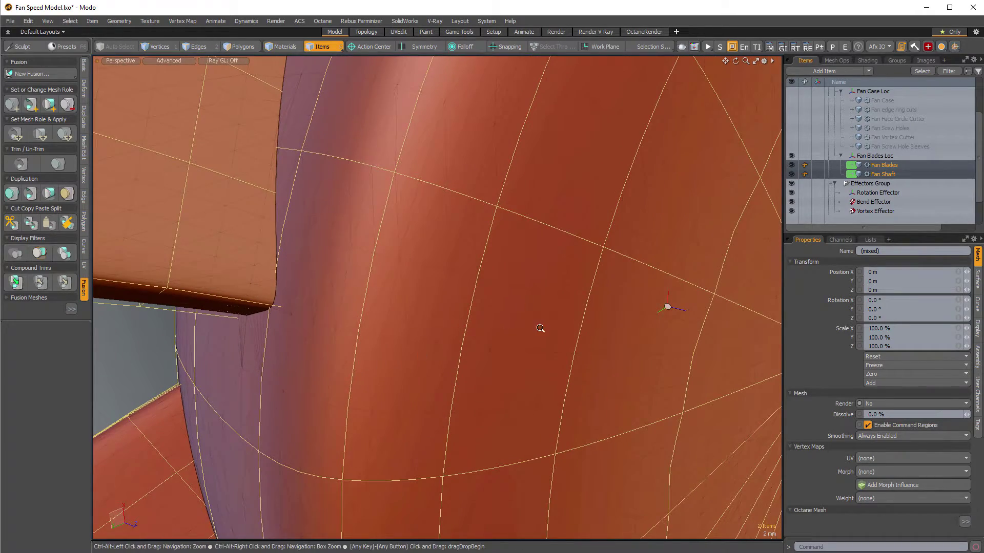
pyautogui.keyDown('ctrl'); pyautogui.keyDown('alt'); pyautogui.moveTo(541, 327); pyautogui.dragTo(441, 306); pyautogui.keyUp('alt'); pyautogui.keyUp('ctrl')
pyautogui.keyDown('alt'); pyautogui.moveTo(442, 305); pyautogui.dragTo(467, 310); pyautogui.keyUp('alt')
pyautogui.hotkey('ctrl', 'f')
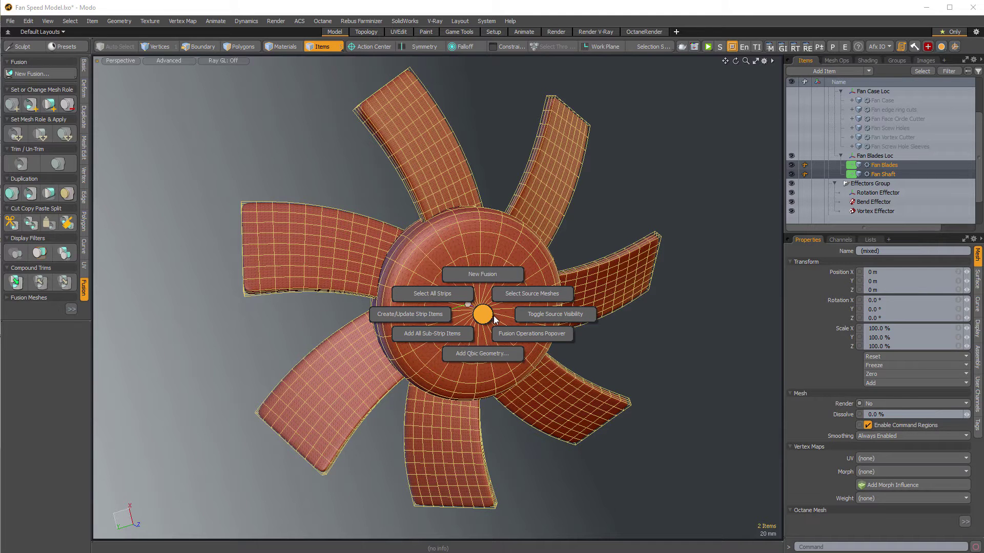
pyautogui.click(567, 318)
pyautogui.keyDown('alt'); pyautogui.moveTo(578, 351); pyautogui.dragTo(625, 267); pyautogui.keyUp('alt')
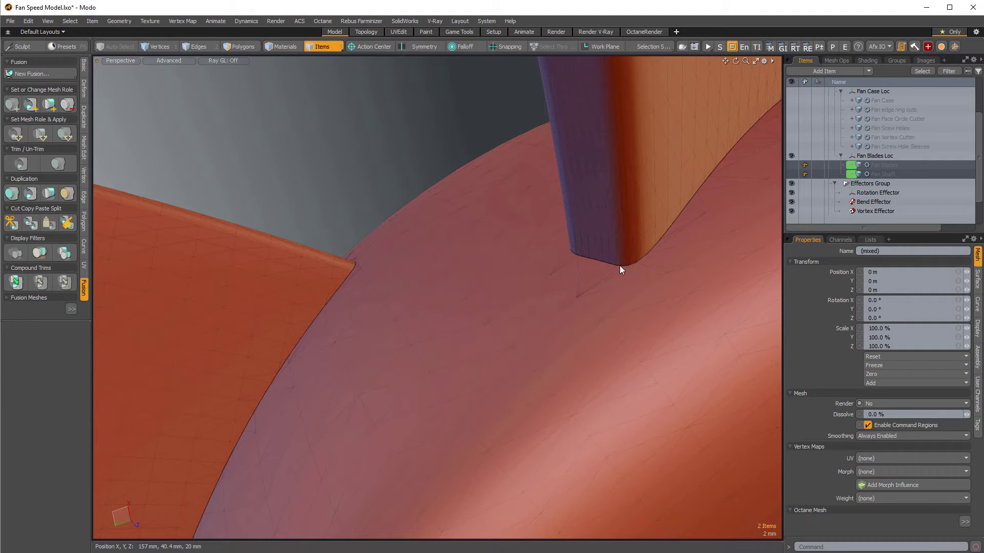
pyautogui.keyDown('ctrl'); pyautogui.keyDown('alt'); pyautogui.moveTo(599, 277); pyautogui.dragTo(413, 297); pyautogui.keyUp('alt'); pyautogui.keyUp('ctrl')
pyautogui.keyDown('alt'); pyautogui.moveTo(413, 297); pyautogui.dragTo(433, 262); pyautogui.keyUp('alt')
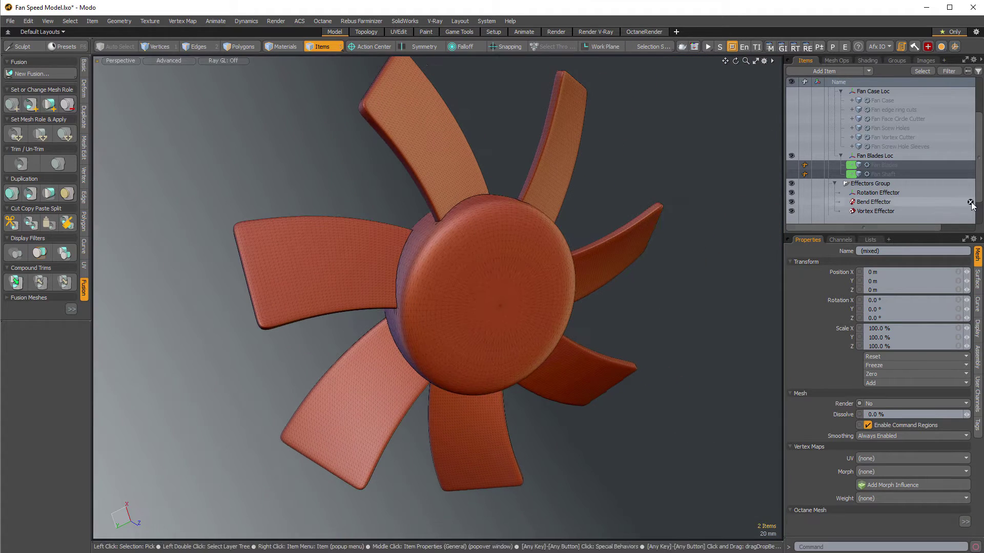
# Step: Hide Fusion Item Fan Blades and make the meshes under Fan Case Loc visible
pyautogui.scroll(-2, 875, 218)
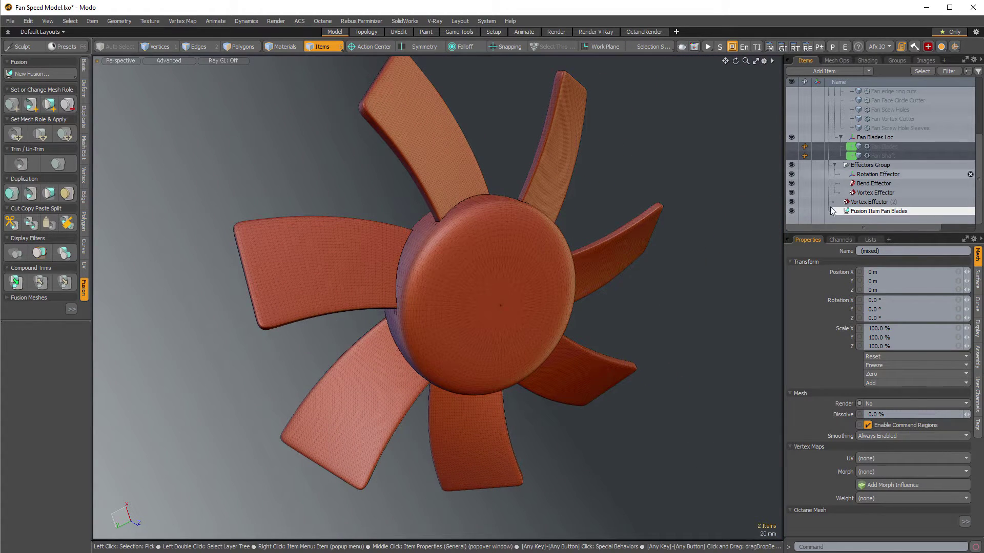
pyautogui.click(792, 211)
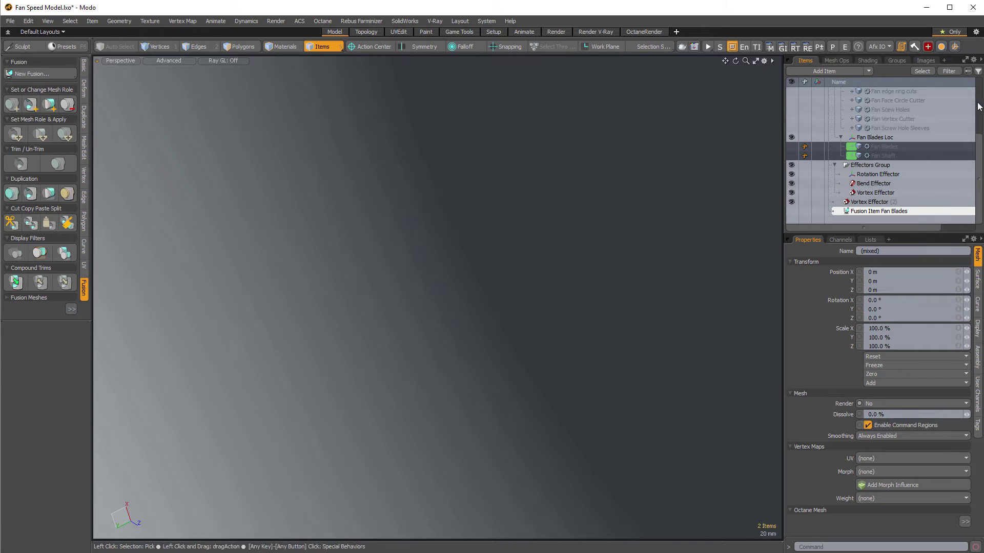
pyautogui.scroll(3, 895, 102)
pyautogui.click(793, 137)
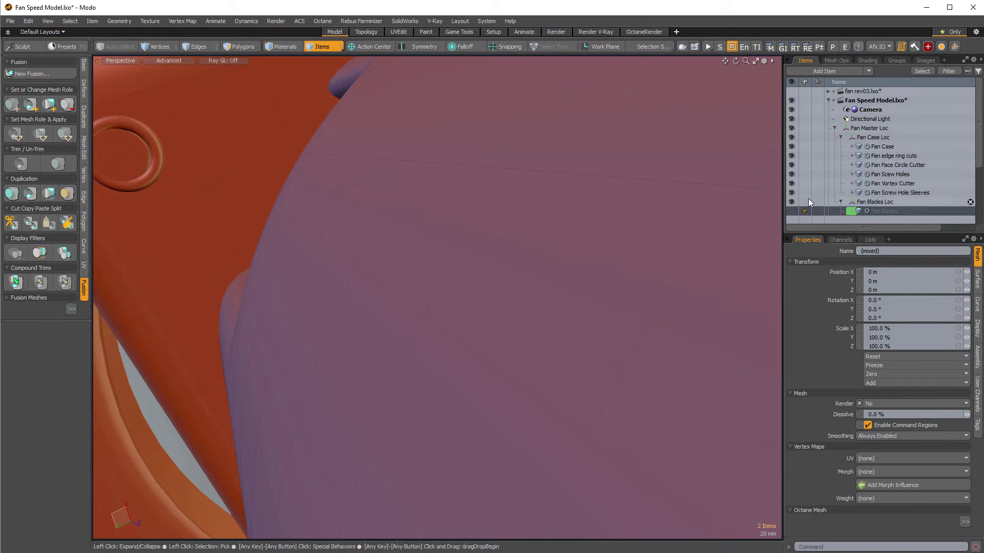
# Step: Select the Fan Case mesh and display the surrounding cutter meshes in wireframe
pyautogui.keyDown('ctrl'); pyautogui.keyDown('alt'); pyautogui.moveTo(570, 218); pyautogui.dragTo(512, 235); pyautogui.keyUp('alt'); pyautogui.keyUp('ctrl')
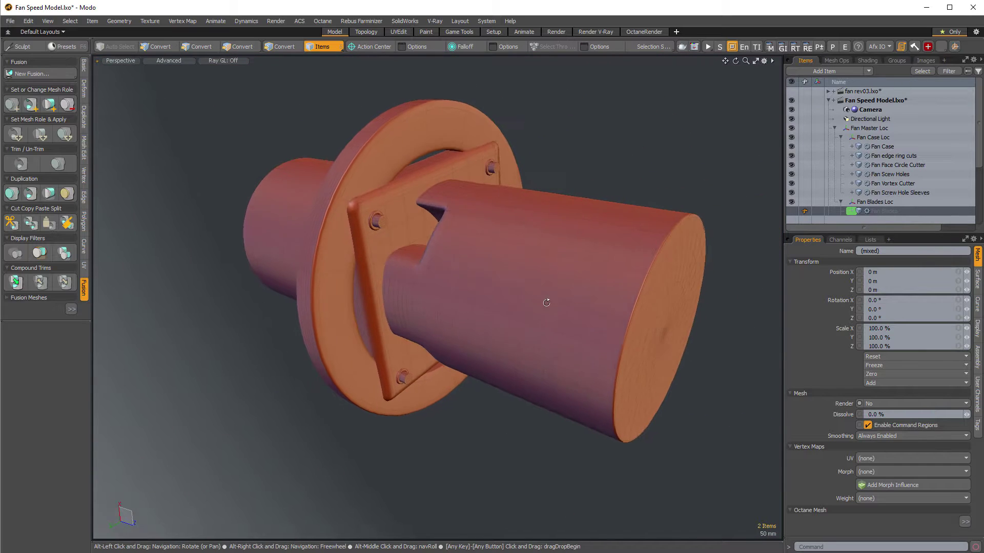
pyautogui.click(402, 201)
pyautogui.keyDown('alt'); pyautogui.moveTo(402, 200); pyautogui.dragTo(417, 230); pyautogui.keyUp('alt')
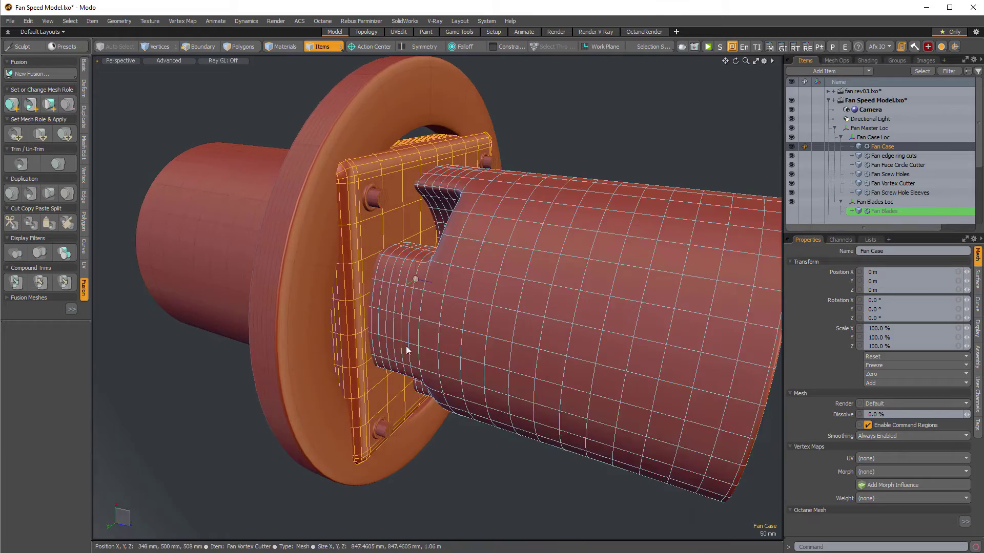
pyautogui.hotkey('alt', '1')
pyautogui.keyDown('ctrl'); pyautogui.keyDown('alt'); pyautogui.moveTo(407, 349); pyautogui.dragTo(392, 349); pyautogui.keyUp('alt'); pyautogui.keyUp('ctrl')
pyautogui.keyDown('alt'); pyautogui.moveTo(392, 349); pyautogui.dragTo(461, 439); pyautogui.keyUp('alt')
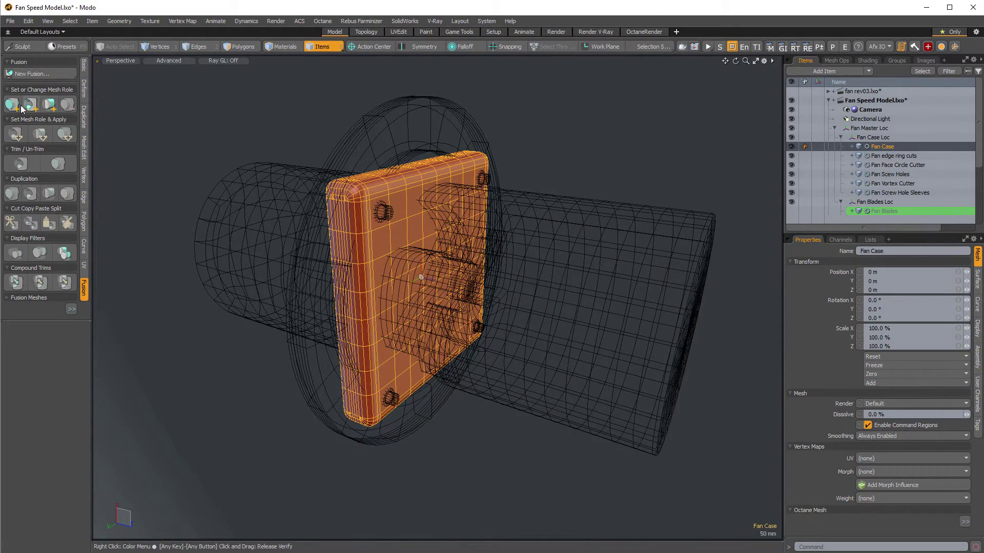
# Step: Create a new fusion named Fusion Item Fan Chassis from the Fan Case mesh
pyautogui.click(32, 73)
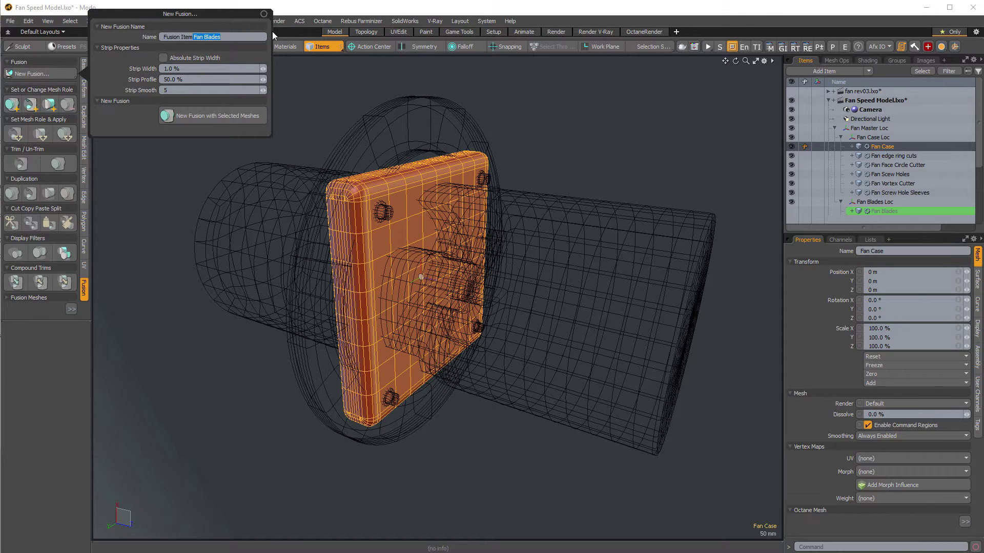
pyautogui.write('Fan Chi')
pyautogui.press('BackSpace')
pyautogui.write('assis')
pyautogui.click(208, 116)
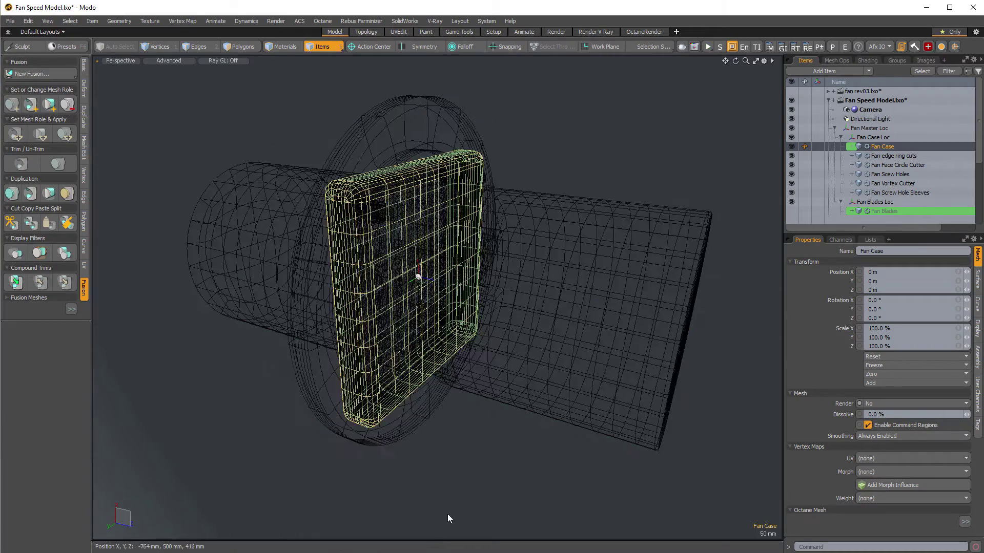
# Step: Hide the Fan Screw Hole Sleeves, Fan Vortex Cutter, Fan Scew Holes and Fan Face Circle Cutter meshes, leaving the case and edge ring visible
pyautogui.moveTo(468, 496)
pyautogui.keyDown('alt'); pyautogui.mouseDown()
pyautogui.moveTo(478, 450)
pyautogui.moveTo(438, 242)
pyautogui.mouseUp(); pyautogui.keyUp('alt')
pyautogui.scroll(-2, 431, 235)
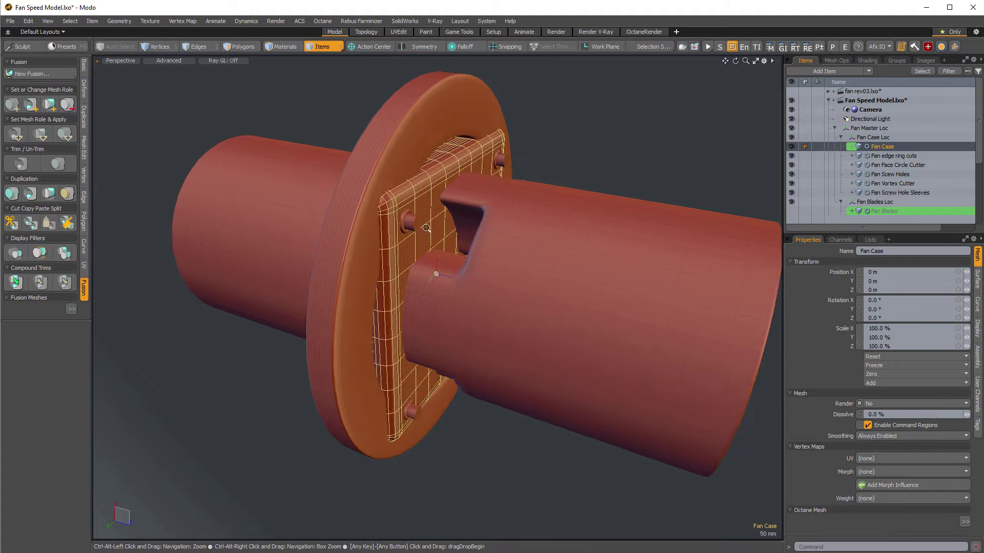
pyautogui.click(791, 193)
pyautogui.click(792, 184)
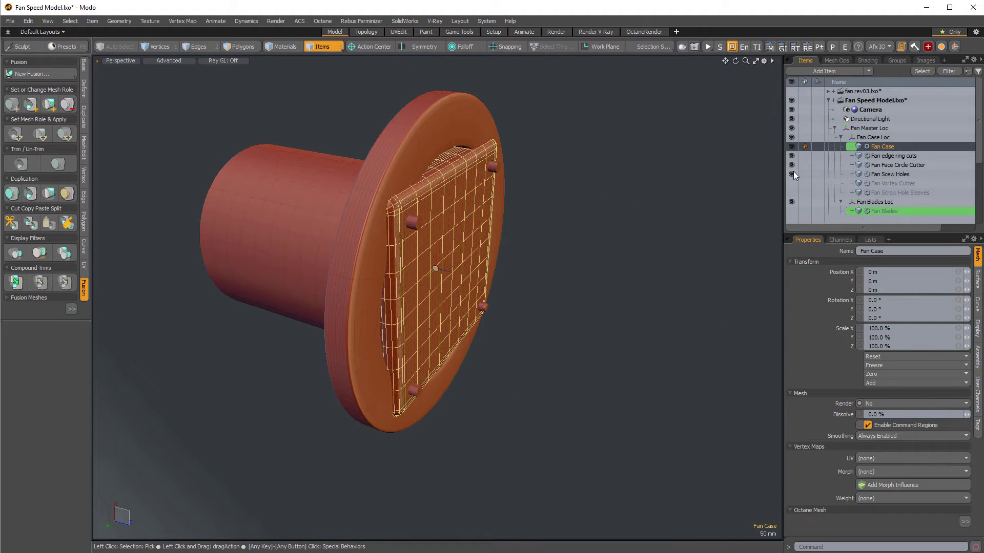
pyautogui.click(792, 174)
pyautogui.click(793, 167)
pyautogui.keyDown('alt'); pyautogui.keyDown('shift'); pyautogui.moveTo(625, 321); pyautogui.dragTo(595, 258); pyautogui.keyUp('shift'); pyautogui.keyUp('alt')
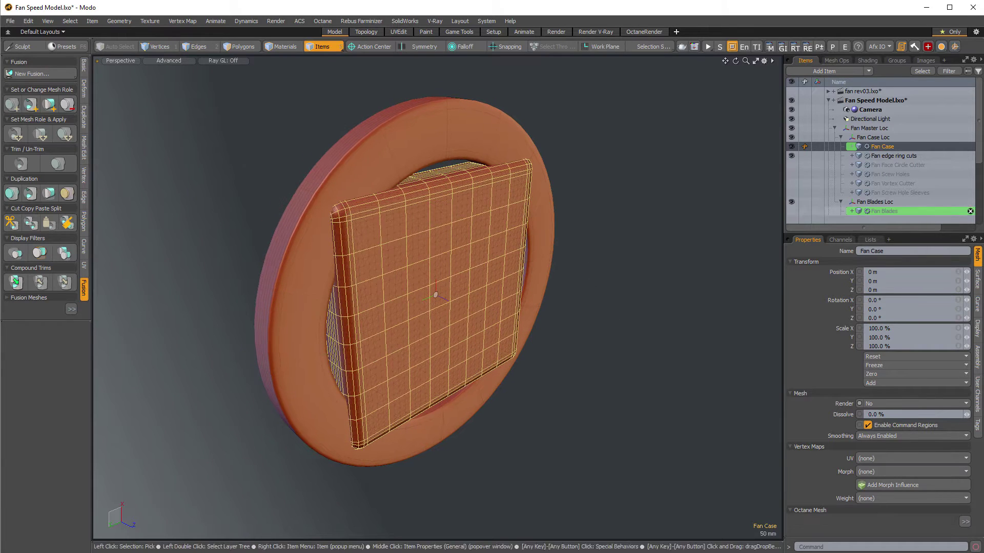
pyautogui.click(979, 219)
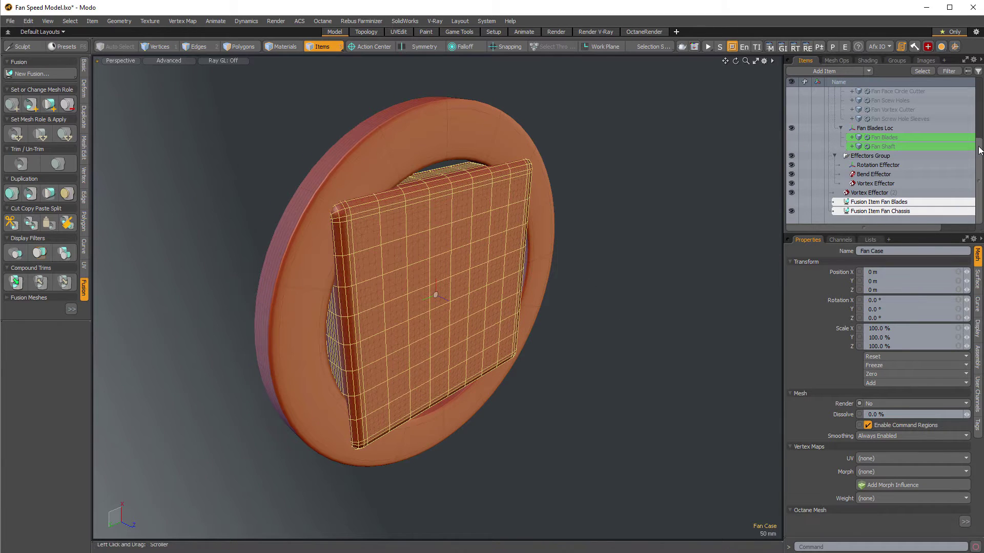
pyautogui.scroll(4, 887, 210)
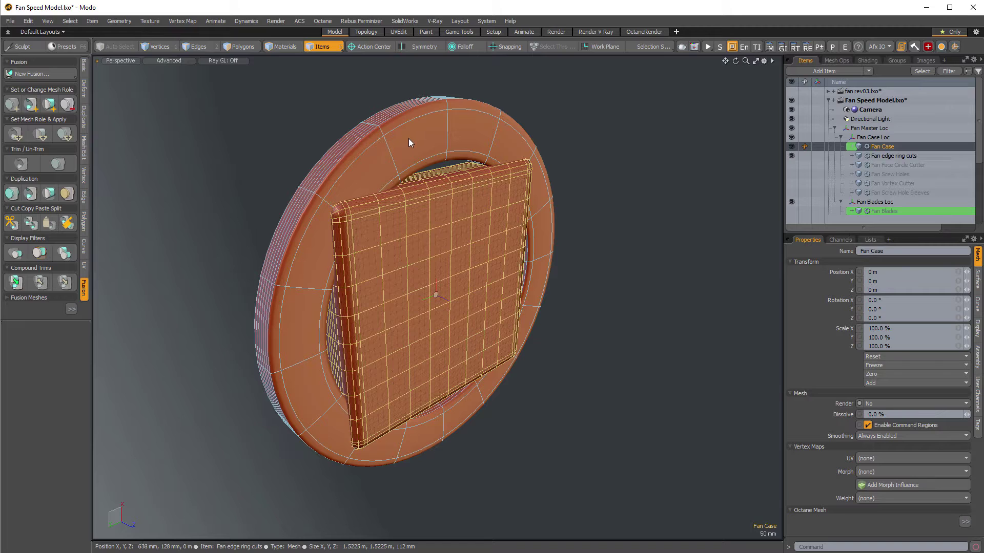
# Step: Select the Fan edge ring cuts mesh, then show the Fusion (2) node graph in the Schematic window
pyautogui.click(408, 139)
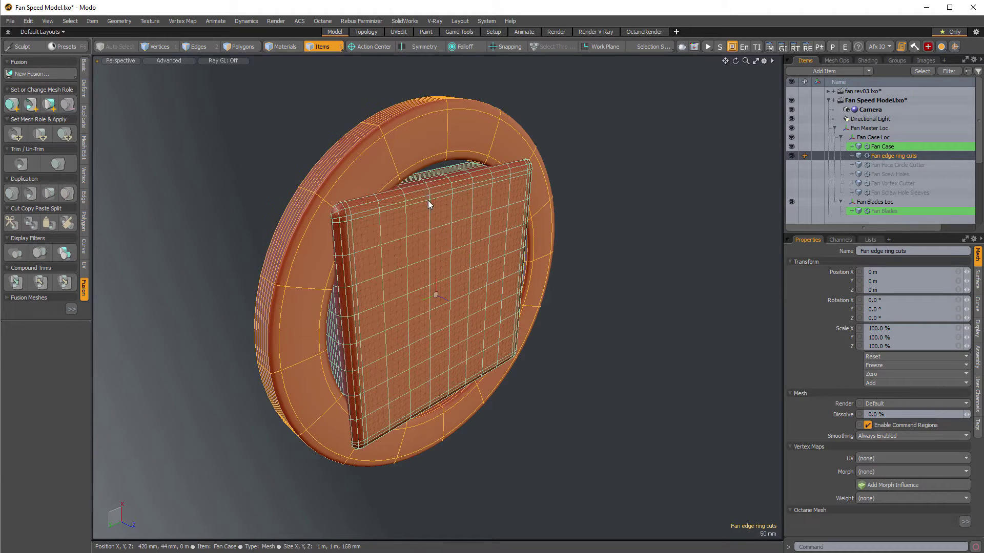
pyautogui.press('`')
pyautogui.click(430, 286)
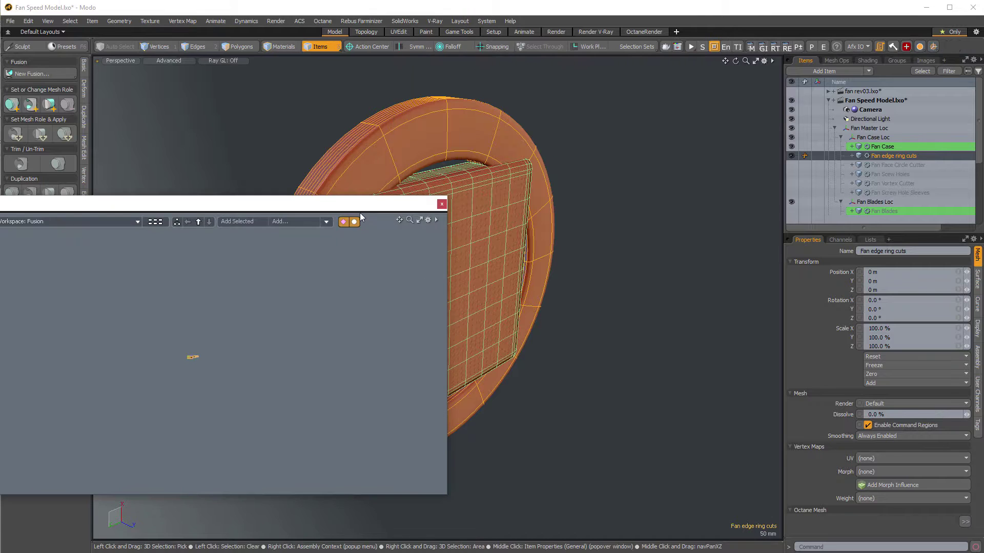
pyautogui.moveTo(360, 213); pyautogui.dragTo(497, 250)
pyautogui.press('a')
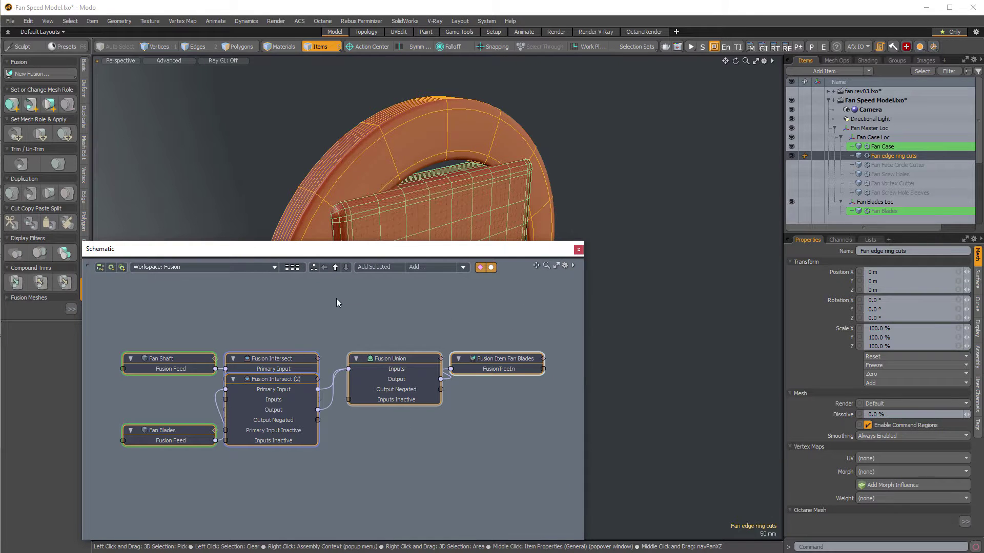
pyautogui.click(297, 271)
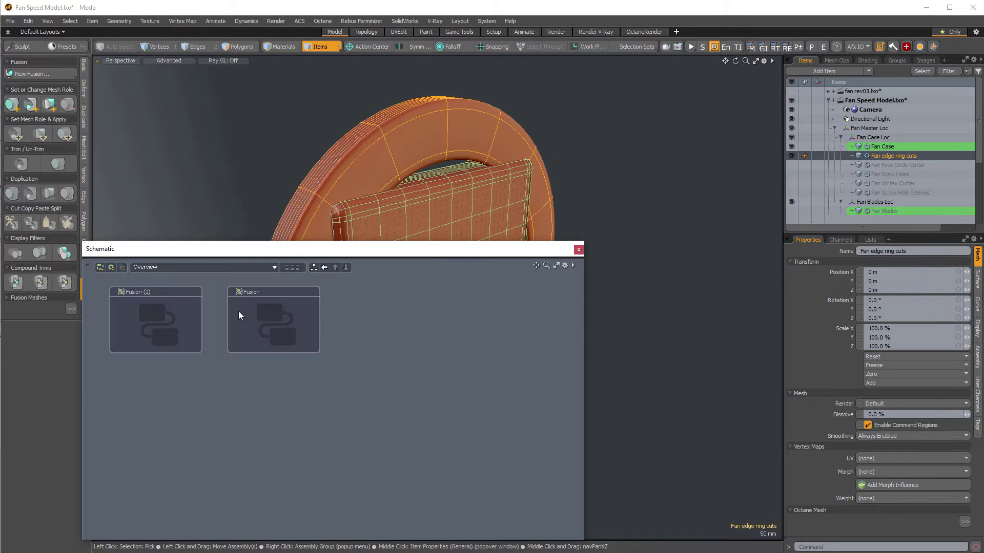
pyautogui.doubleClick(168, 319)
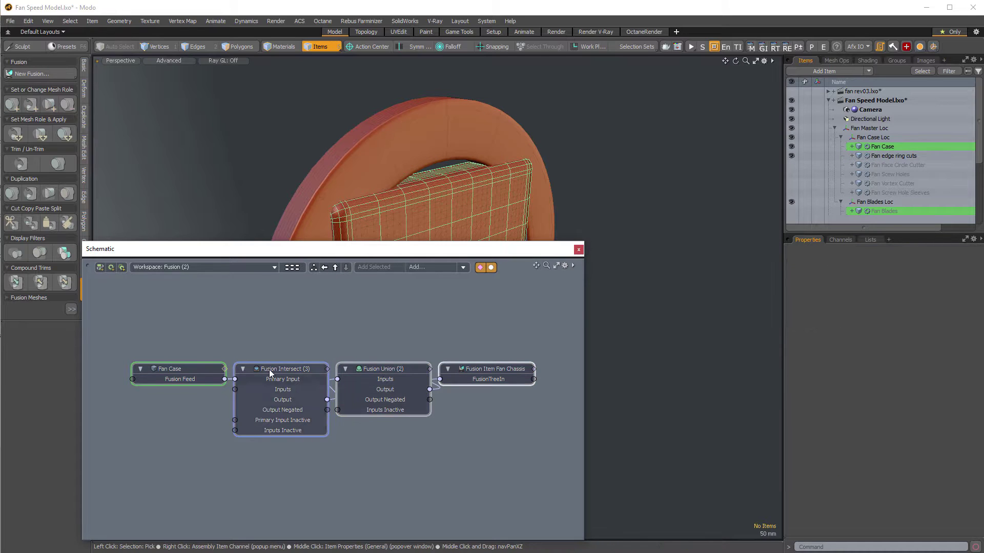
# Step: Space out the Fusion Union (2) and Fusion Item Fan Chassis nodes in the schematic
pyautogui.click(217, 368)
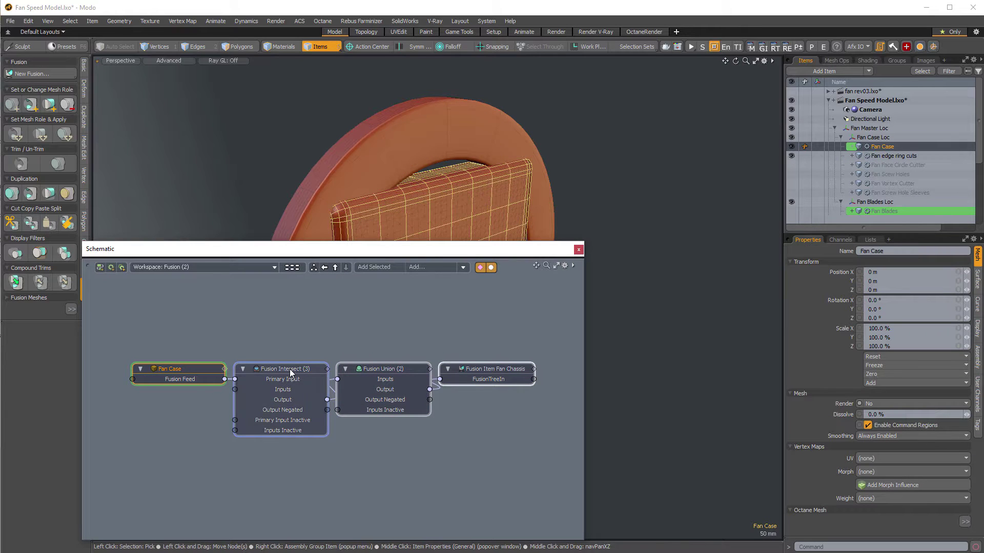
pyautogui.moveTo(499, 367); pyautogui.dragTo(550, 366)
pyautogui.moveTo(378, 369); pyautogui.dragTo(419, 369)
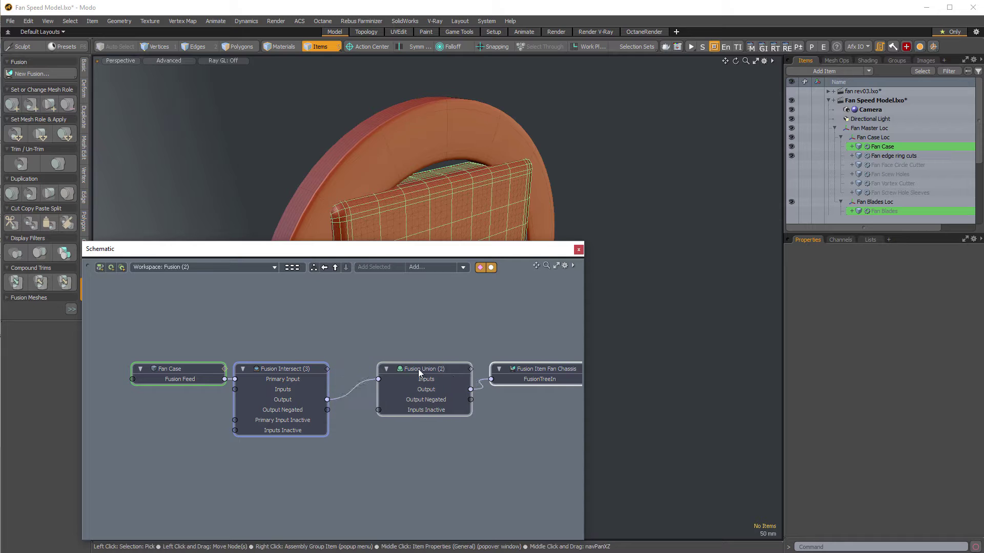
pyautogui.scroll(-2, 424, 330)
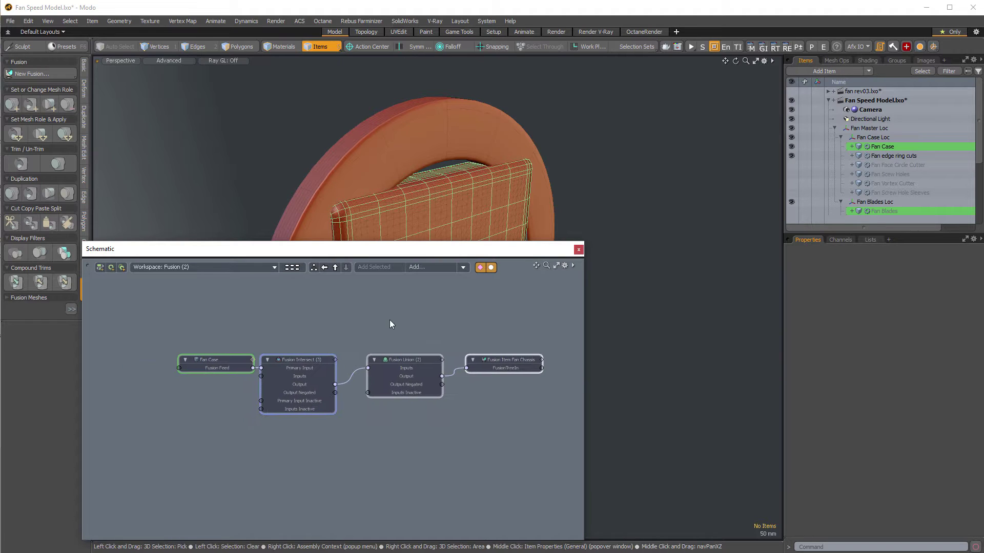
# Step: Select the Fusion Item Fan Chassis node and move the Schematic window clear of the fan model
pyautogui.click(514, 361)
pyautogui.moveTo(514, 361)
pyautogui.keyDown('ctrl'); pyautogui.keyDown('alt'); pyautogui.mouseDown()
pyautogui.moveTo(543, 362)
pyautogui.moveTo(507, 360)
pyautogui.mouseUp(); pyautogui.keyUp('alt'); pyautogui.keyUp('ctrl')
pyautogui.moveTo(466, 250); pyautogui.dragTo(623, 336)
pyautogui.keyDown('alt'); pyautogui.keyDown('shift'); pyautogui.moveTo(583, 272); pyautogui.dragTo(448, 235); pyautogui.keyUp('shift'); pyautogui.keyUp('alt')
# Step: Apply the Fan edge ring cuts mesh to the Fan Case as a Fusion subtraction and enlarge the updated node graph
pyautogui.click(385, 131)
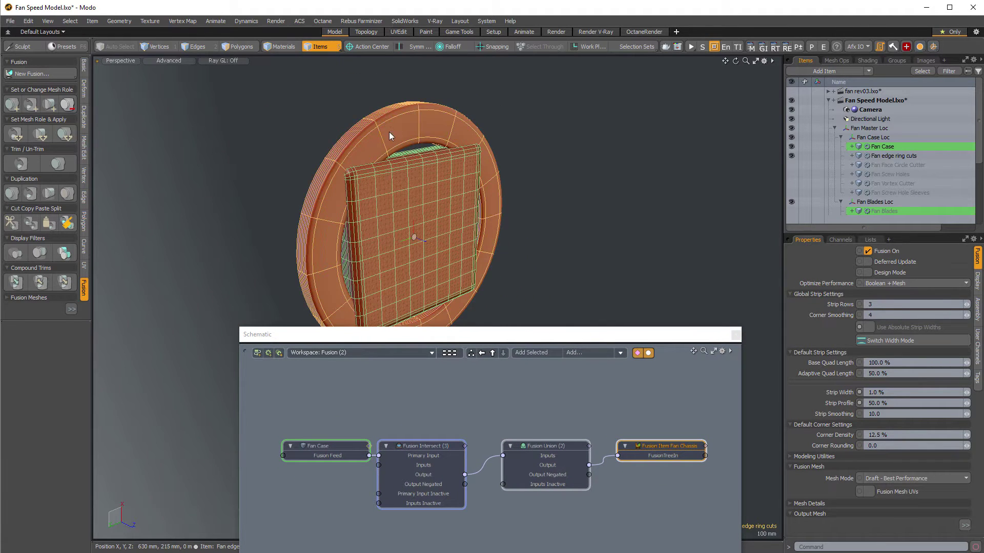
pyautogui.rightClick(420, 176)
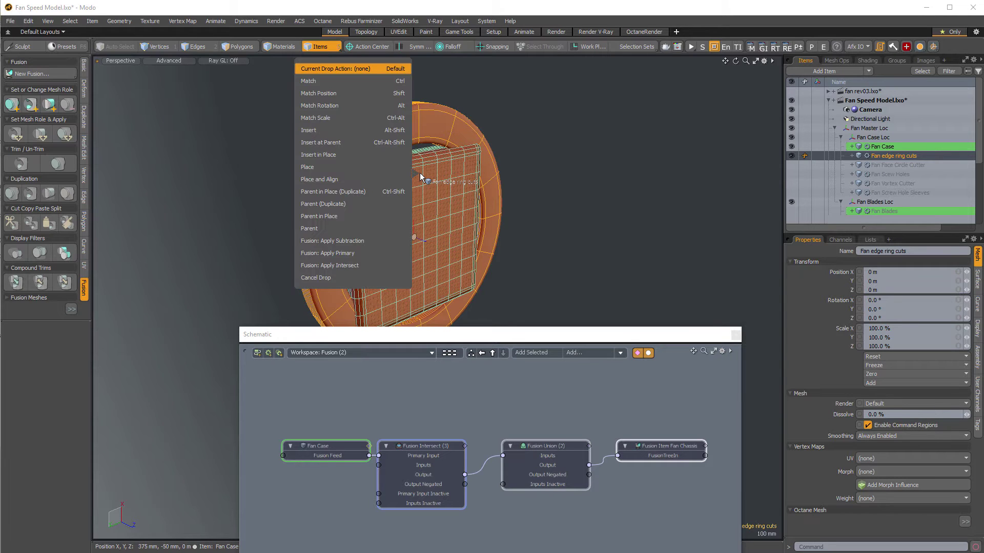
pyautogui.click(355, 241)
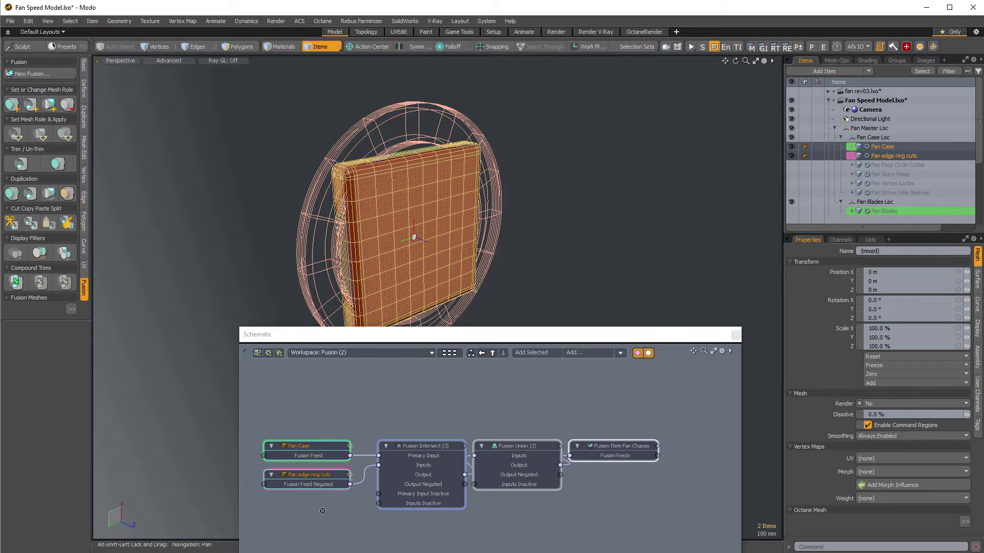
pyautogui.keyDown('alt'); pyautogui.moveTo(322, 497); pyautogui.dragTo(375, 529); pyautogui.keyUp('alt')
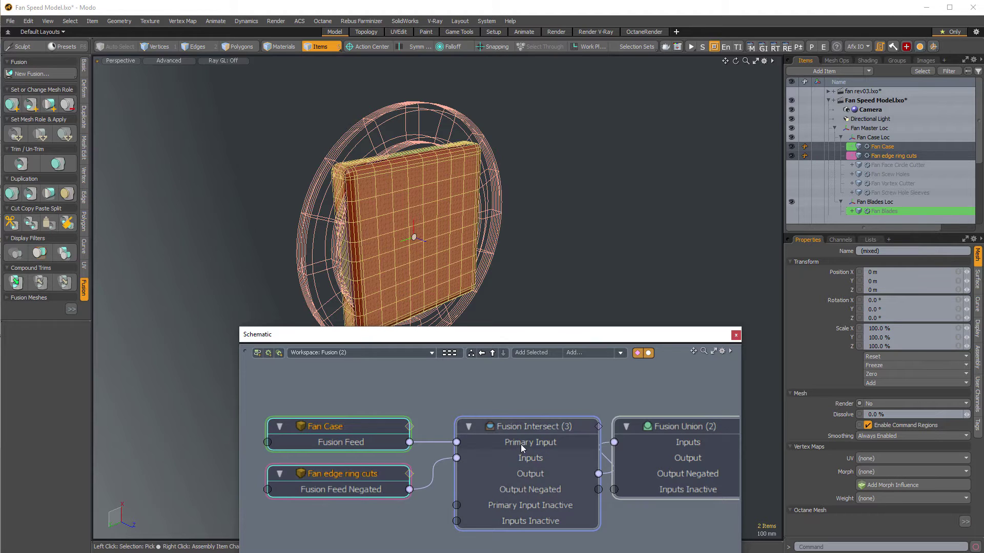
# Step: Examine the Fusion (2) node graph, selecting the Fusion Intersect (3) and Fusion Union (2) nodes to trace their connections
pyautogui.keyDown('alt'); pyautogui.moveTo(523, 450); pyautogui.dragTo(410, 468); pyautogui.keyUp('alt')
pyautogui.keyDown('ctrl'); pyautogui.keyDown('alt'); pyautogui.moveTo(410, 468); pyautogui.dragTo(400, 468); pyautogui.keyUp('alt'); pyautogui.keyUp('ctrl')
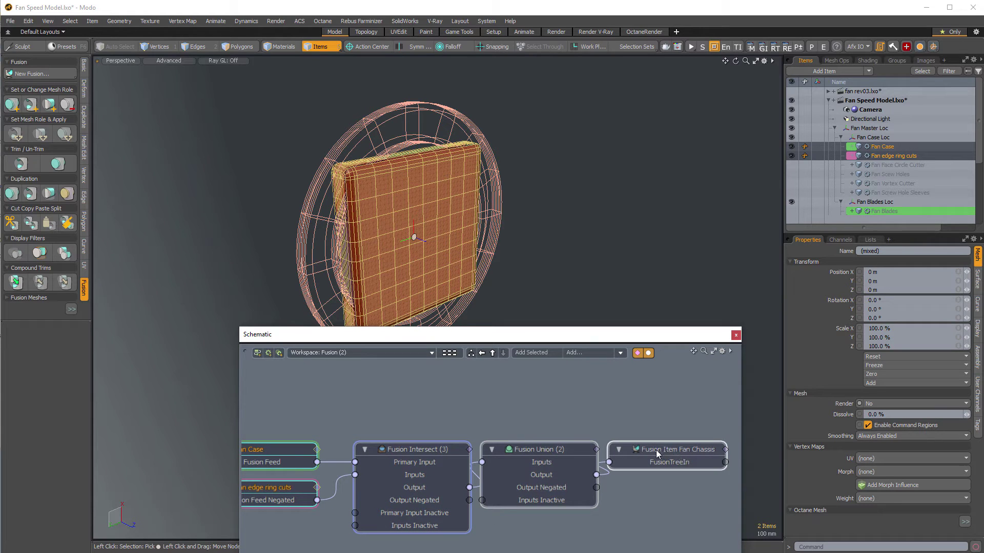
pyautogui.scroll(-2, 563, 420)
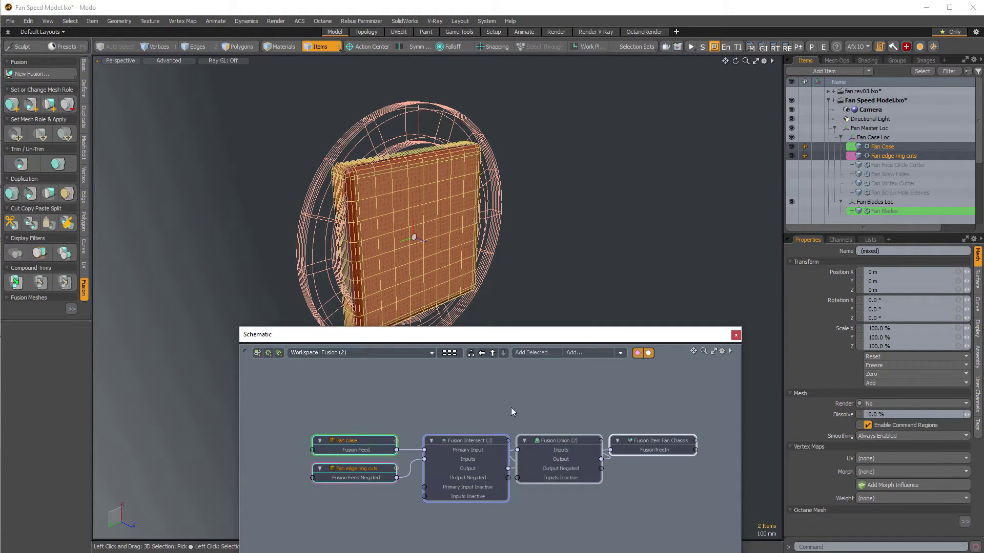
pyautogui.moveTo(438, 400); pyautogui.dragTo(564, 519)
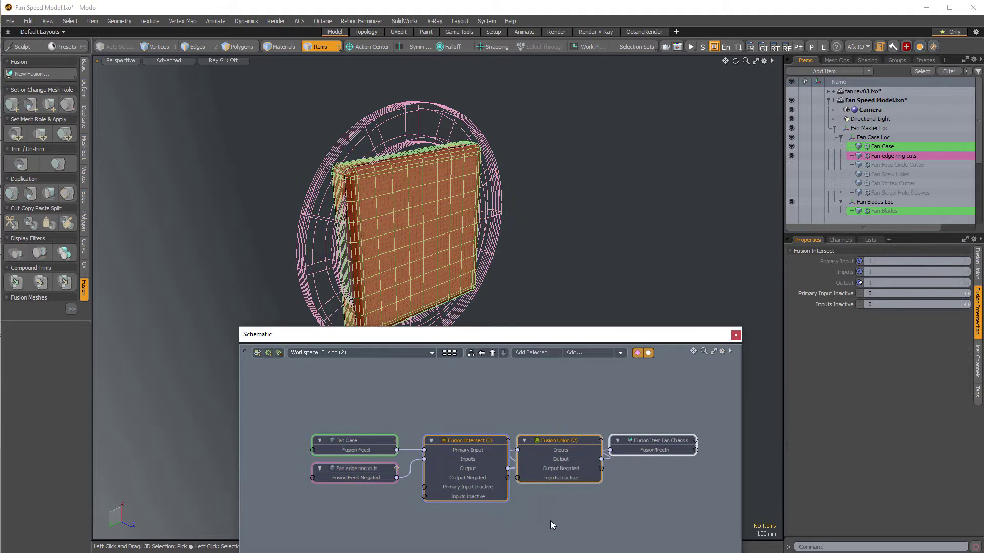
pyautogui.scroll(4, 554, 515)
pyautogui.scroll(-3, 558, 507)
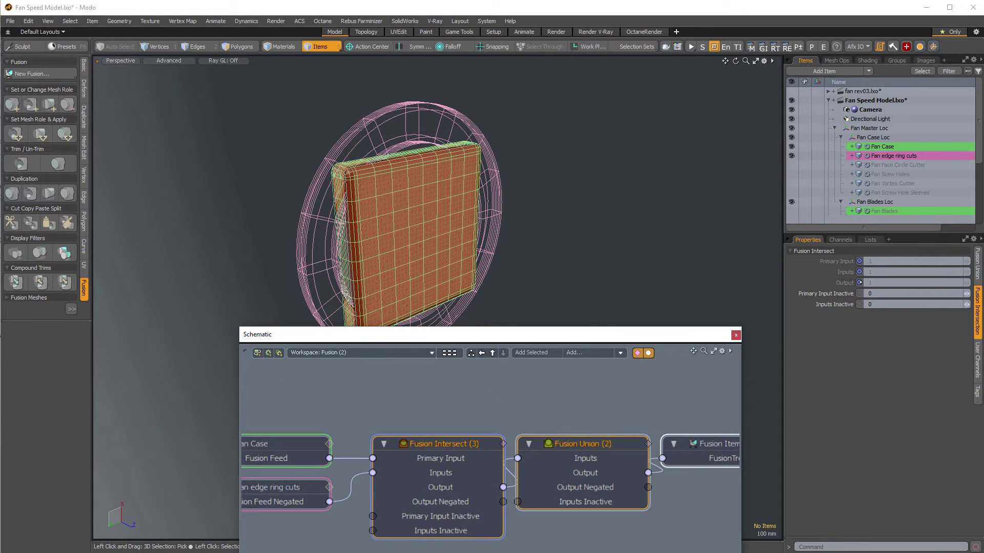
pyautogui.moveTo(567, 335); pyautogui.dragTo(534, 229)
pyautogui.keyDown('ctrl'); pyautogui.keyDown('alt'); pyautogui.moveTo(522, 451); pyautogui.dragTo(518, 472); pyautogui.keyUp('alt'); pyautogui.keyUp('ctrl')
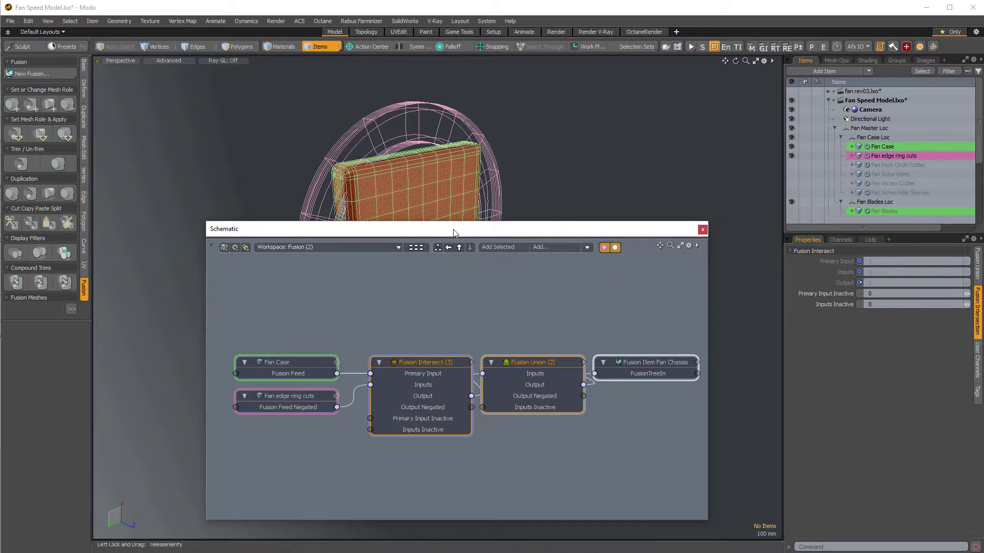
# Step: Move the Schematic window out of the way and hide the Fusion source meshes to see the cut case alone
pyautogui.moveTo(453, 229); pyautogui.dragTo(307, 551)
pyautogui.keyDown('alt'); pyautogui.keyDown('shift'); pyautogui.moveTo(410, 270); pyautogui.dragTo(452, 331); pyautogui.keyUp('shift'); pyautogui.keyUp('alt')
pyautogui.keyDown('ctrl'); pyautogui.keyDown('alt'); pyautogui.moveTo(452, 331); pyautogui.dragTo(484, 276); pyautogui.keyUp('alt'); pyautogui.keyUp('ctrl')
pyautogui.keyDown('alt'); pyautogui.moveTo(484, 276); pyautogui.dragTo(435, 251); pyautogui.keyUp('alt')
pyautogui.hotkey('ctrl', 'alt', 'space')
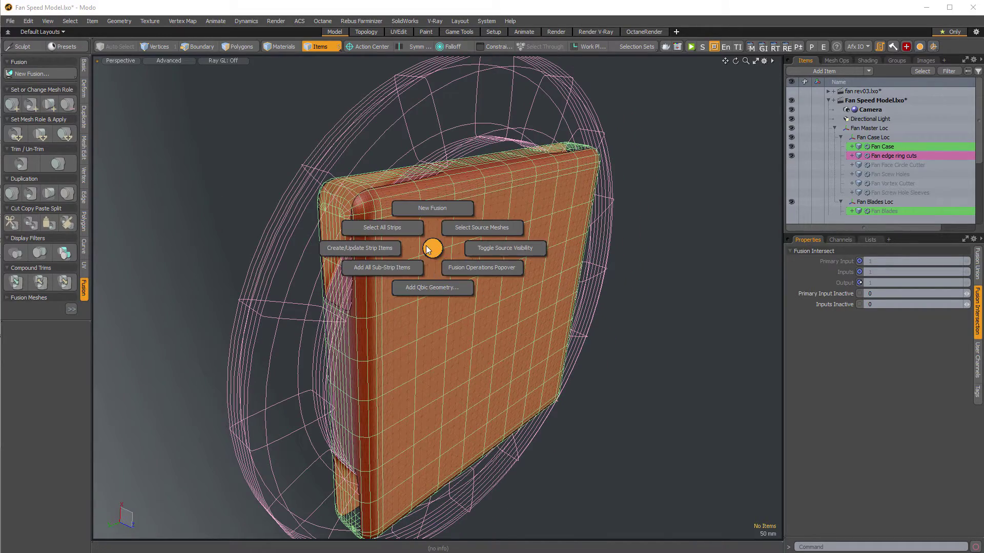
pyautogui.click(433, 249)
pyautogui.keyDown('alt'); pyautogui.moveTo(576, 253); pyautogui.dragTo(451, 310); pyautogui.keyUp('alt')
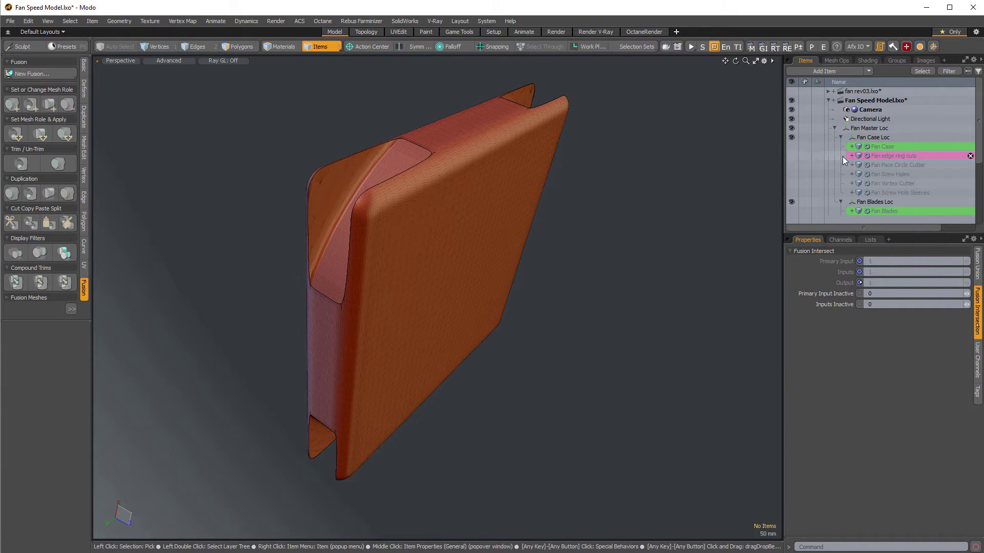
# Step: Adjust the Thicken offset of the Fan edge ring cuts mesh interactively to -205 mm
pyautogui.click(853, 156)
pyautogui.click(878, 166)
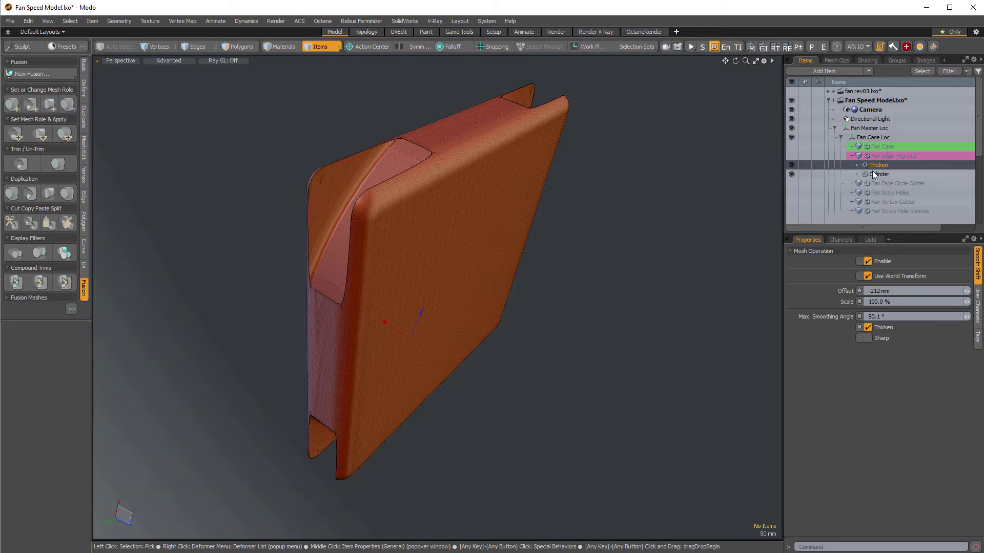
pyautogui.moveTo(423, 312)
pyautogui.mouseDown()
pyautogui.moveTo(416, 326)
pyautogui.moveTo(430, 294)
pyautogui.mouseUp()
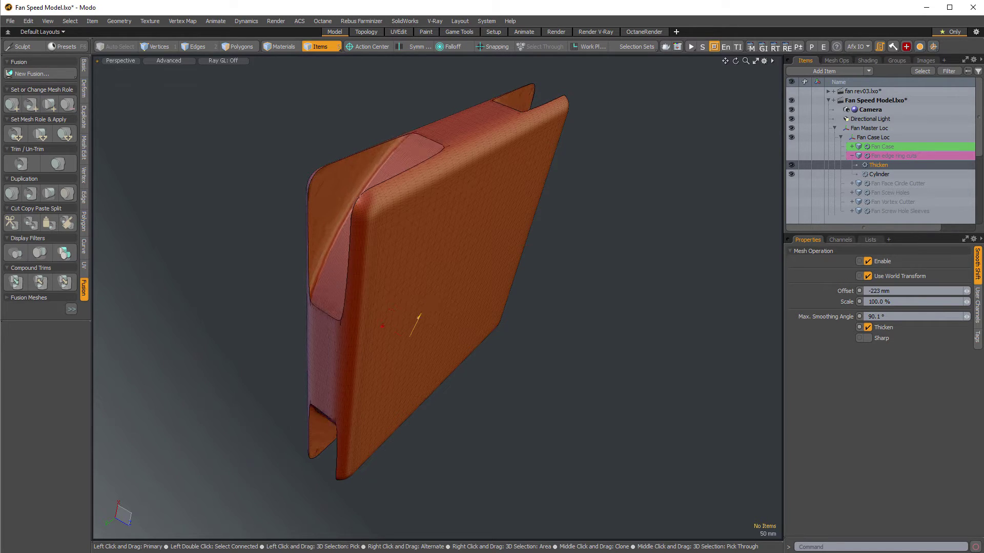
pyautogui.moveTo(421, 313); pyautogui.dragTo(422, 309)
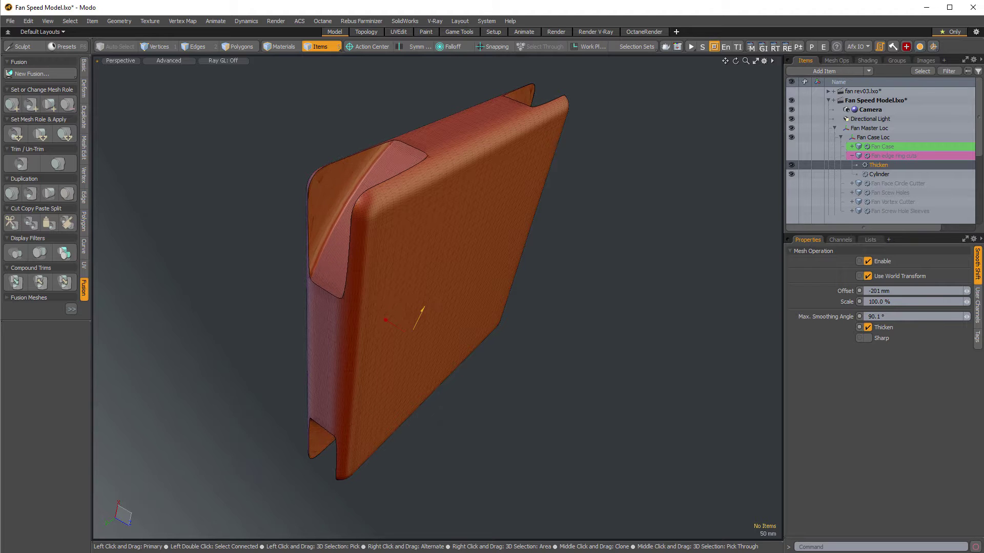
pyautogui.moveTo(423, 309); pyautogui.dragTo(422, 311)
# Step: Show the Fusion source meshes again and deselect the Thicken operation
pyautogui.keyDown('alt'); pyautogui.moveTo(536, 333); pyautogui.dragTo(494, 254); pyautogui.keyUp('alt')
pyautogui.hotkey('ctrl', '`')
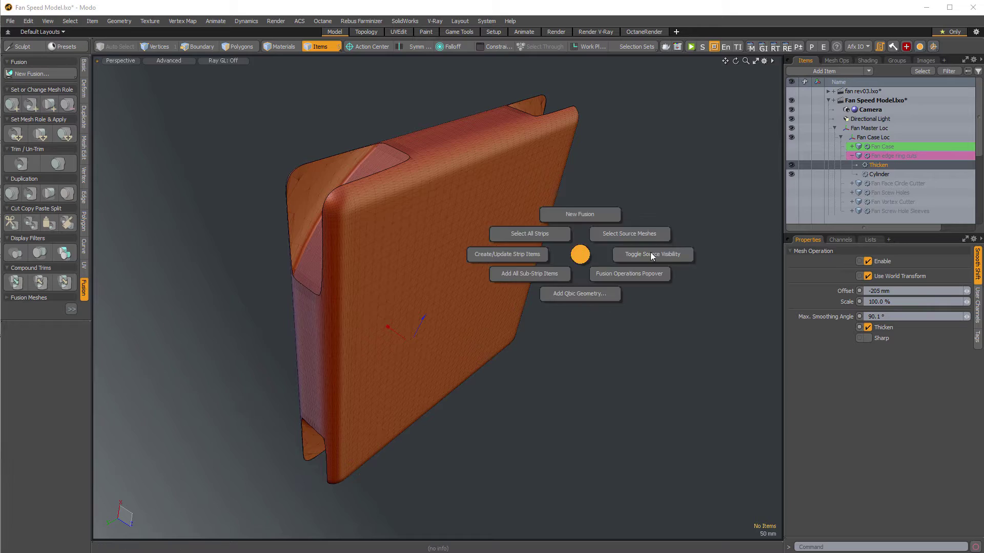
pyautogui.click(650, 252)
pyautogui.keyDown('alt'); pyautogui.moveTo(650, 252); pyautogui.dragTo(561, 240); pyautogui.keyUp('alt')
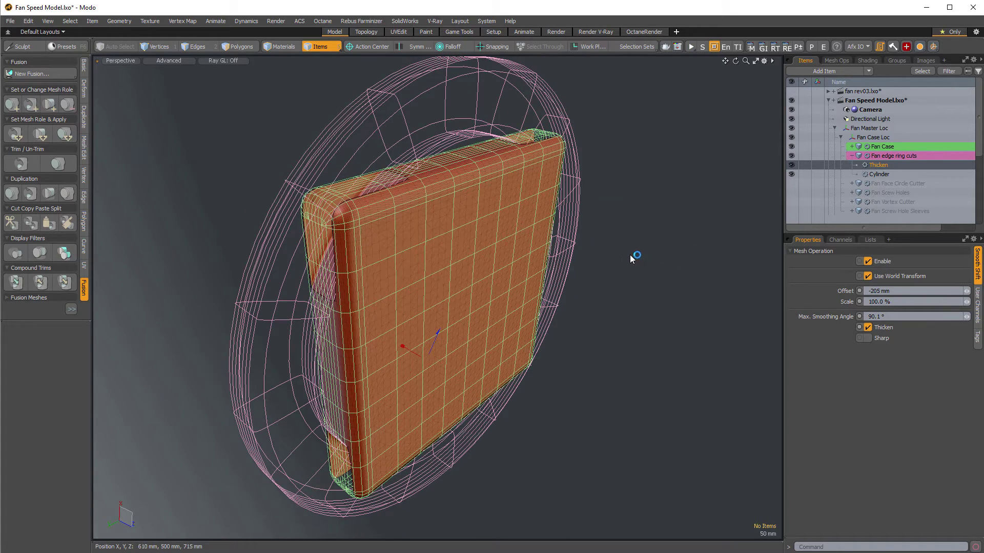
pyautogui.click(630, 255)
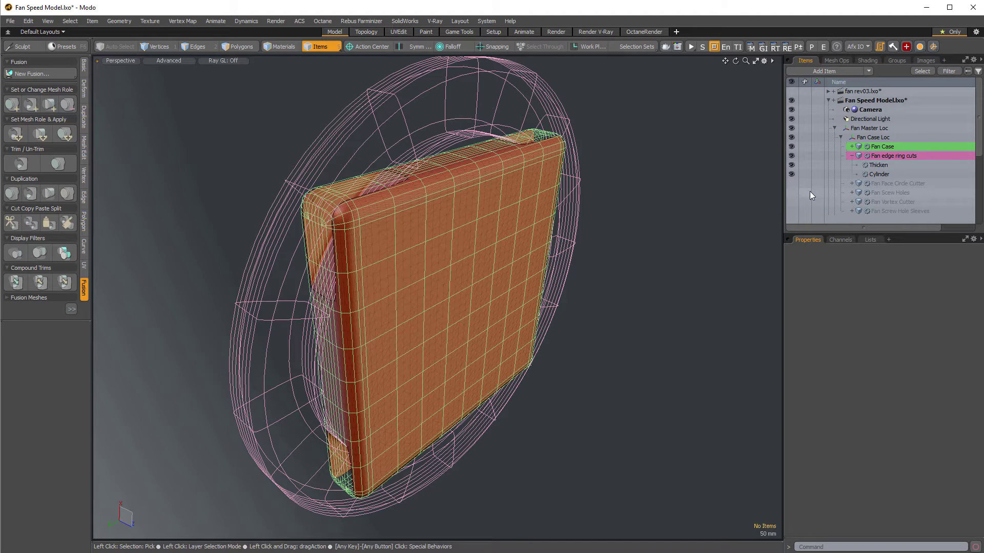
# Step: Make the Fan Face Circle Cutter mesh visible and apply it to the Fan Case as a Fusion subtraction
pyautogui.click(790, 184)
pyautogui.keyDown('alt'); pyautogui.moveTo(114, 355); pyautogui.dragTo(501, 386); pyautogui.keyUp('alt')
pyautogui.scroll(-2, 476, 374)
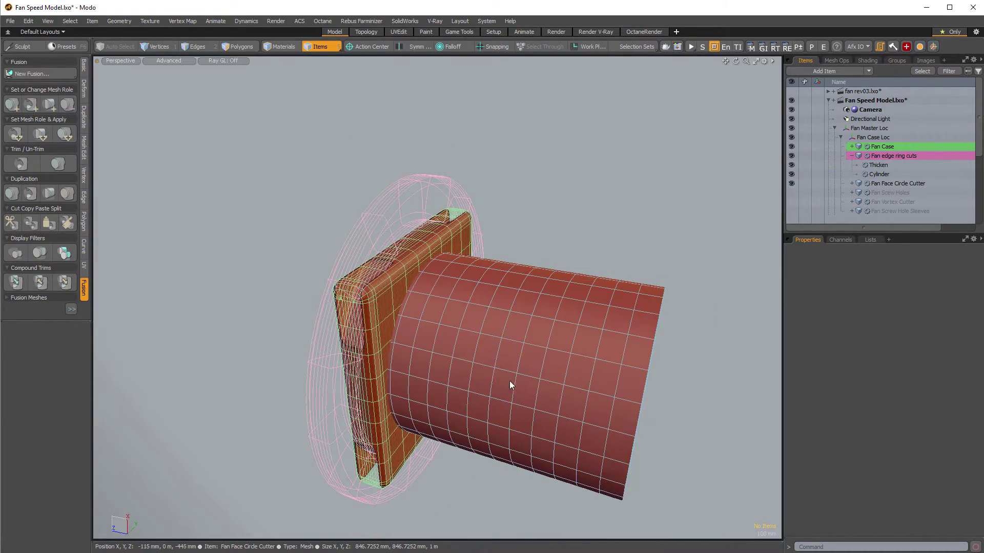
pyautogui.click(510, 381)
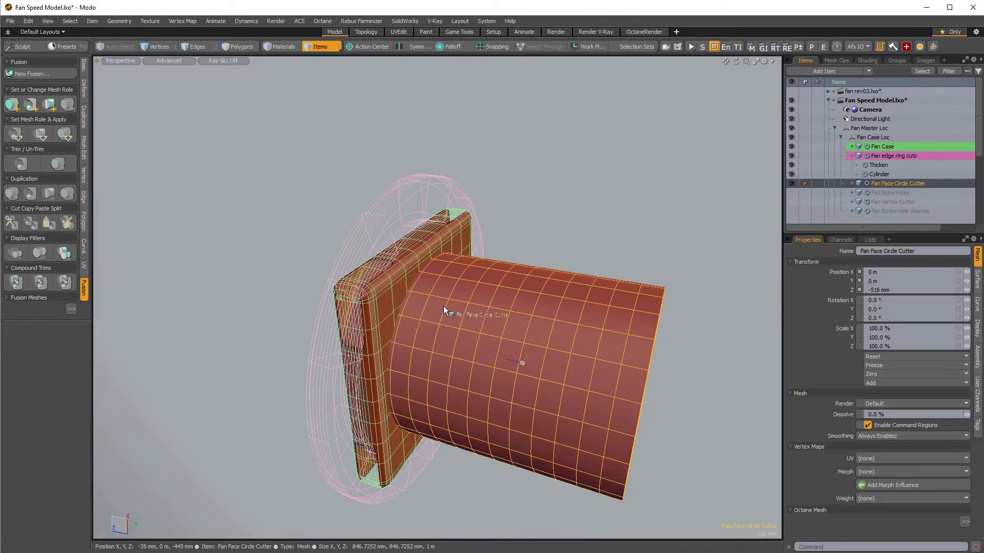
pyautogui.rightClick(393, 306)
pyautogui.click(338, 370)
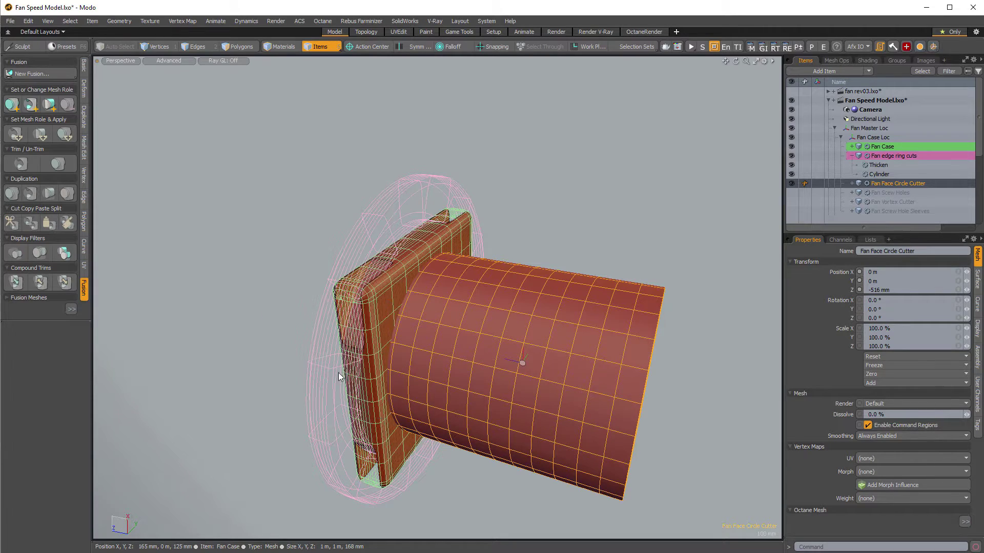
pyautogui.keyDown('alt'); pyautogui.moveTo(345, 373); pyautogui.dragTo(517, 343); pyautogui.keyUp('alt')
# Step: Collapse the Fan edge ring cuts entry, then select the Fan Scew Holes mesh and make it visible
pyautogui.click(852, 156)
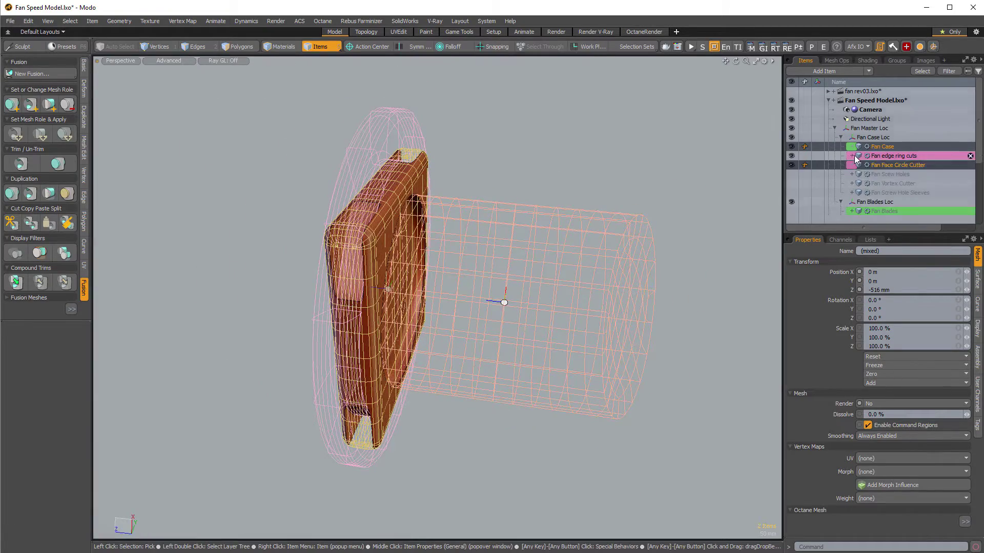
pyautogui.click(889, 175)
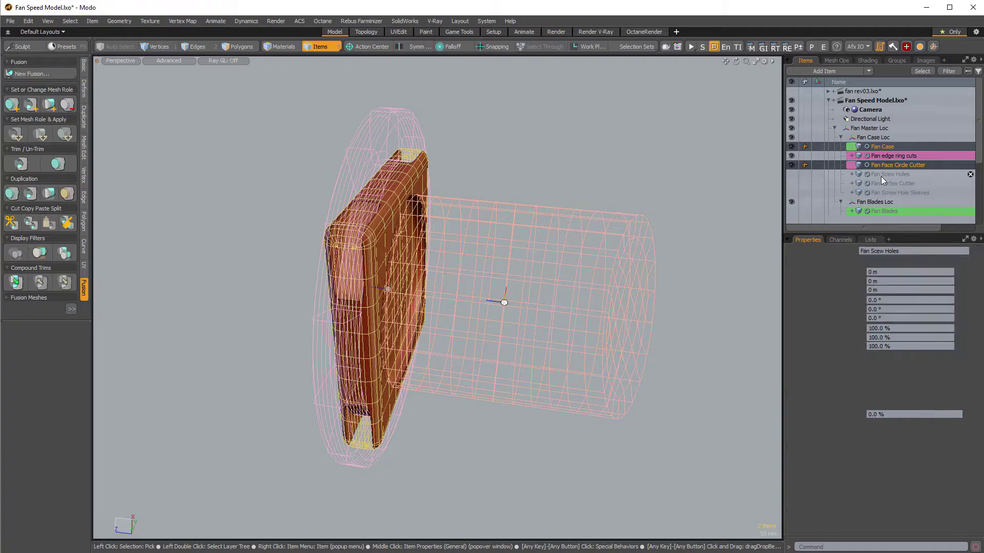
pyautogui.click(792, 175)
pyautogui.moveTo(497, 340)
pyautogui.keyDown('alt'); pyautogui.mouseDown()
pyautogui.moveTo(435, 348)
pyautogui.moveTo(495, 339)
pyautogui.mouseUp(); pyautogui.keyUp('alt')
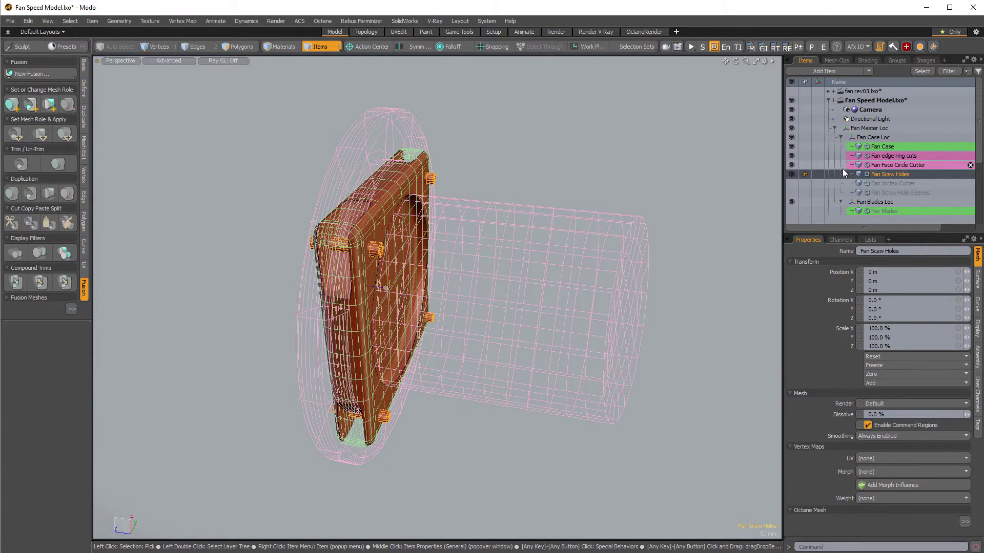
# Step: Select the Fan Screw Hole Sleeves mesh, make it visible and view the sleeves up close at the case corner
pyautogui.click(883, 193)
pyautogui.click(791, 193)
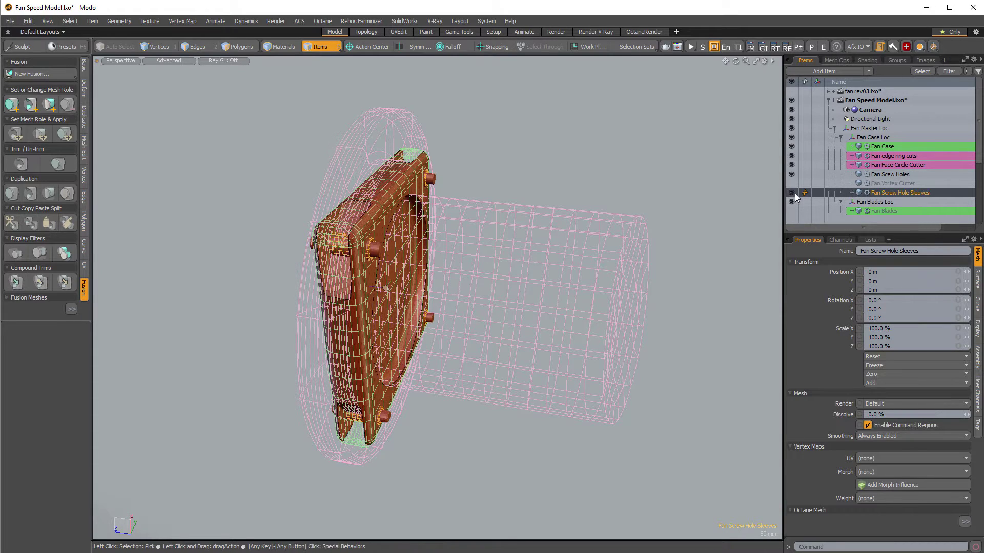
pyautogui.keyDown('alt'); pyautogui.moveTo(567, 359); pyautogui.dragTo(451, 251); pyautogui.keyUp('alt')
pyautogui.scroll(4, 420, 328)
pyautogui.scroll(4, 427, 260)
pyautogui.scroll(-2, 419, 266)
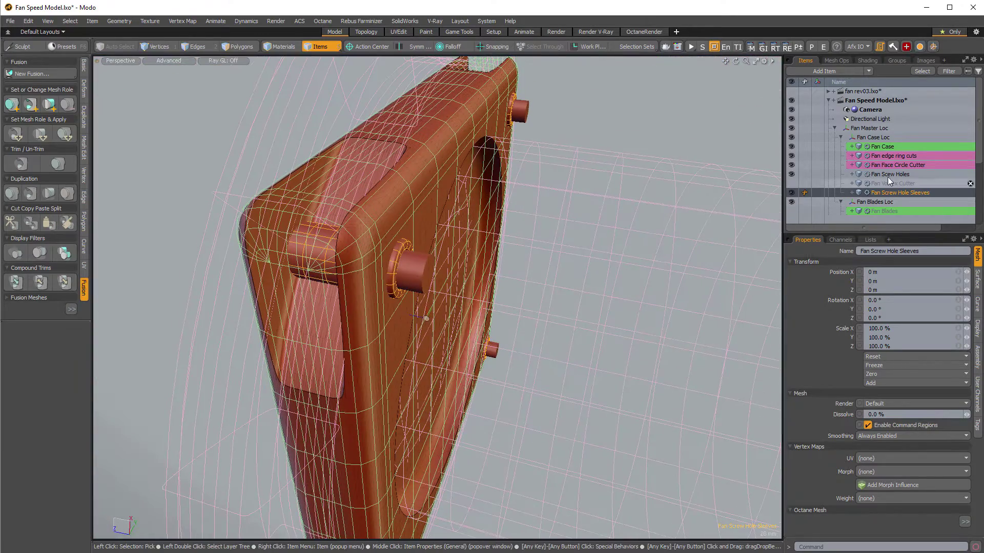
# Step: Apply the Fan Screw Hole Sleeves mesh to the Fan Case as a Fusion primary
pyautogui.moveTo(875, 194); pyautogui.dragTo(342, 282)
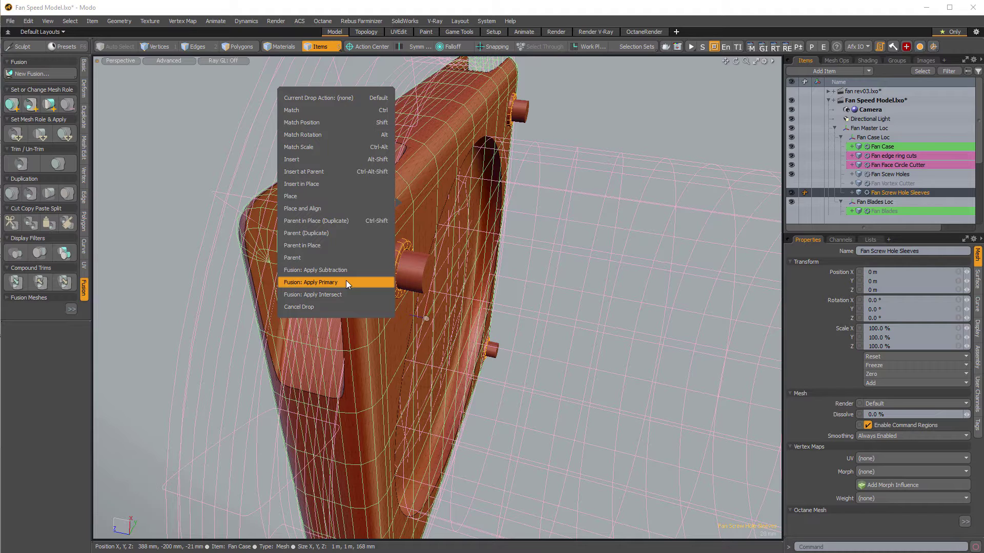
pyautogui.click(346, 282)
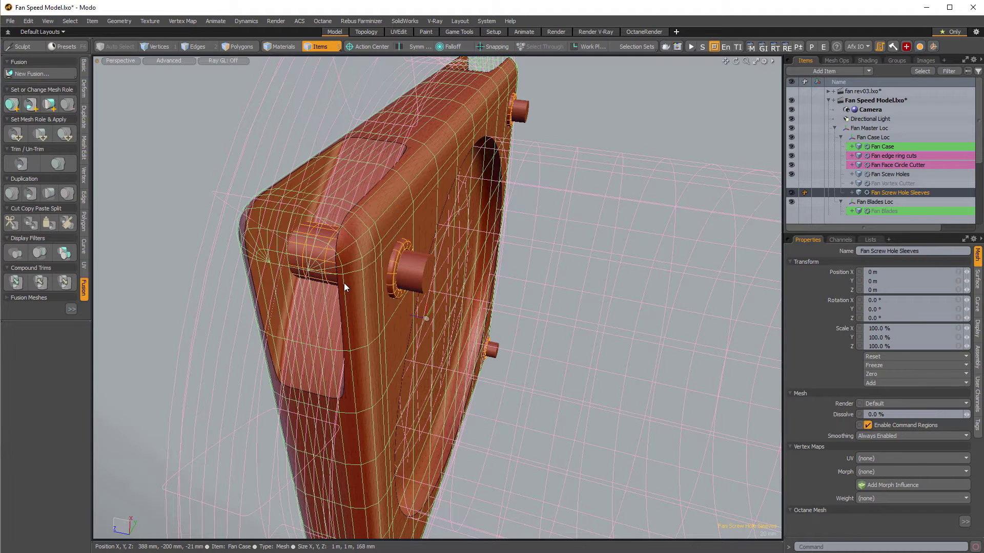
pyautogui.keyDown('ctrl'); pyautogui.keyDown('alt'); pyautogui.moveTo(321, 303); pyautogui.dragTo(356, 293); pyautogui.keyUp('alt'); pyautogui.keyUp('ctrl')
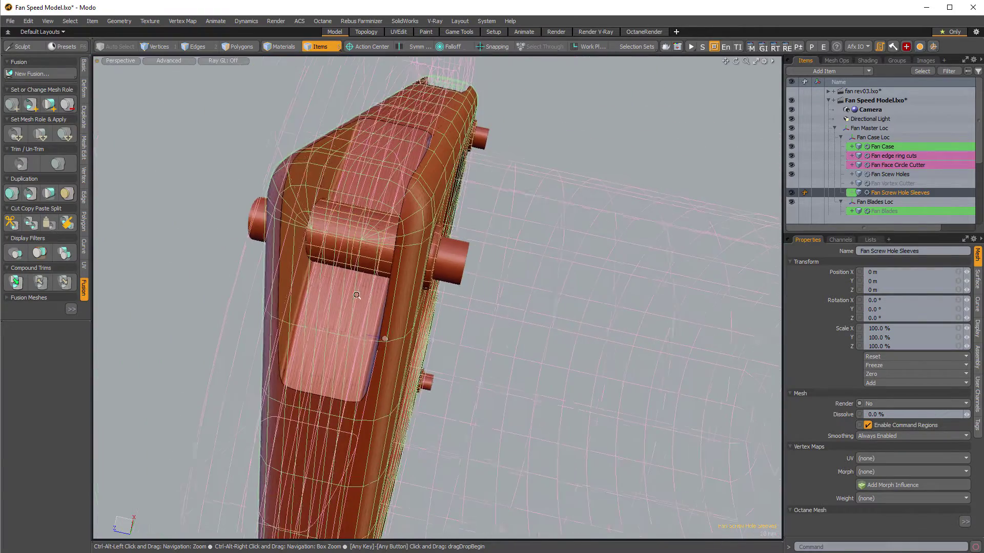
# Step: Examine in the Schematic window how the Fan Screw Hole Sleeves feed into the Fusion (2) node graph, then dismiss the window
pyautogui.press('F5')
pyautogui.moveTo(582, 406); pyautogui.dragTo(510, 123)
pyautogui.keyDown('ctrl'); pyautogui.keyDown('alt'); pyautogui.moveTo(542, 329); pyautogui.dragTo(310, 283); pyautogui.keyUp('alt'); pyautogui.keyUp('ctrl')
pyautogui.scroll(5, 310, 283)
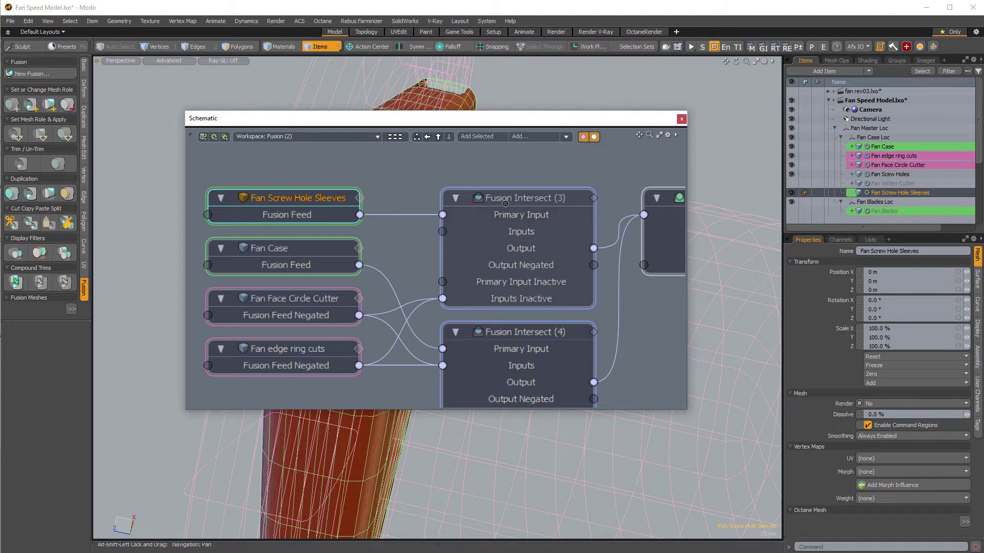
pyautogui.scroll(-3, 489, 214)
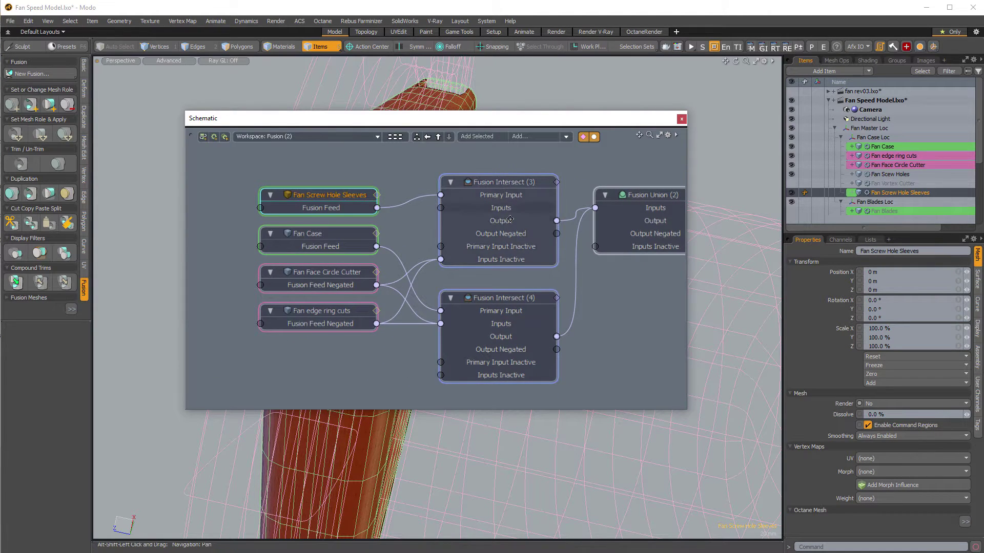
pyautogui.scroll(-2, 499, 187)
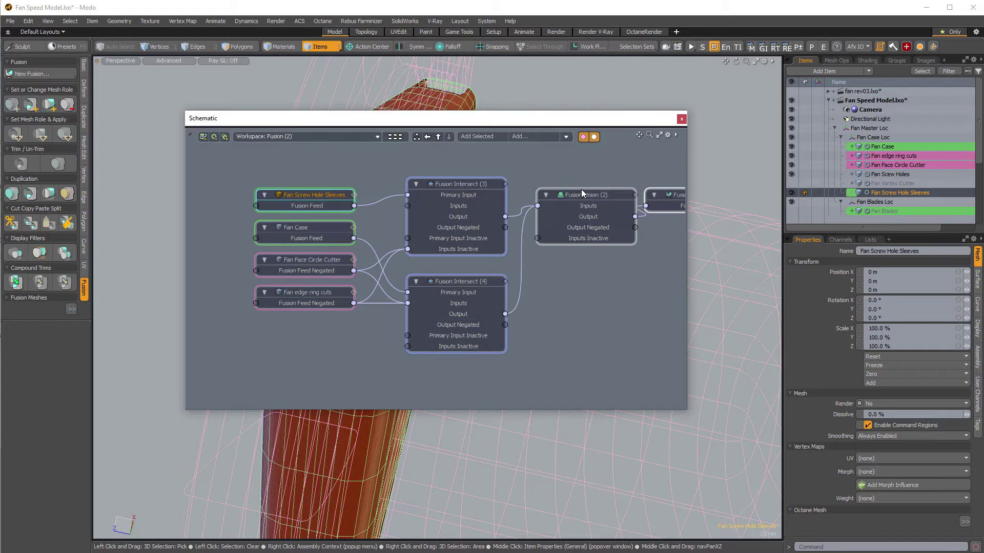
pyautogui.keyDown('alt'); pyautogui.keyDown('shift'); pyautogui.moveTo(537, 256); pyautogui.dragTo(467, 276); pyautogui.keyUp('shift'); pyautogui.keyUp('alt')
pyautogui.scroll(-1, 483, 282)
pyautogui.scroll(1, 466, 277)
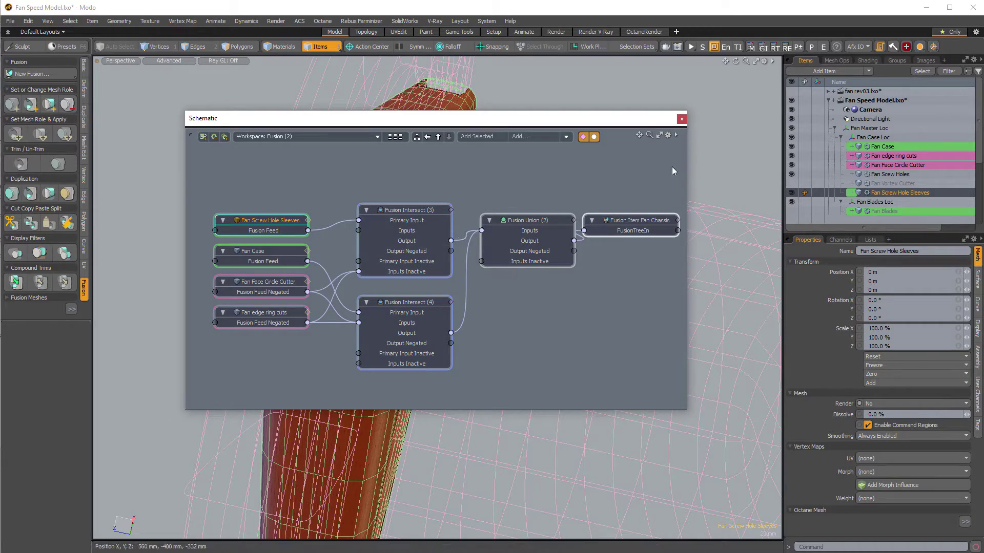
pyautogui.moveTo(597, 125); pyautogui.dragTo(482, 296)
pyautogui.press('F5')
# Step: Apply the Fan Scew Holes mesh to the Fan Case as a Fusion subtraction
pyautogui.keyDown('alt'); pyautogui.moveTo(384, 337); pyautogui.dragTo(452, 345); pyautogui.keyUp('alt')
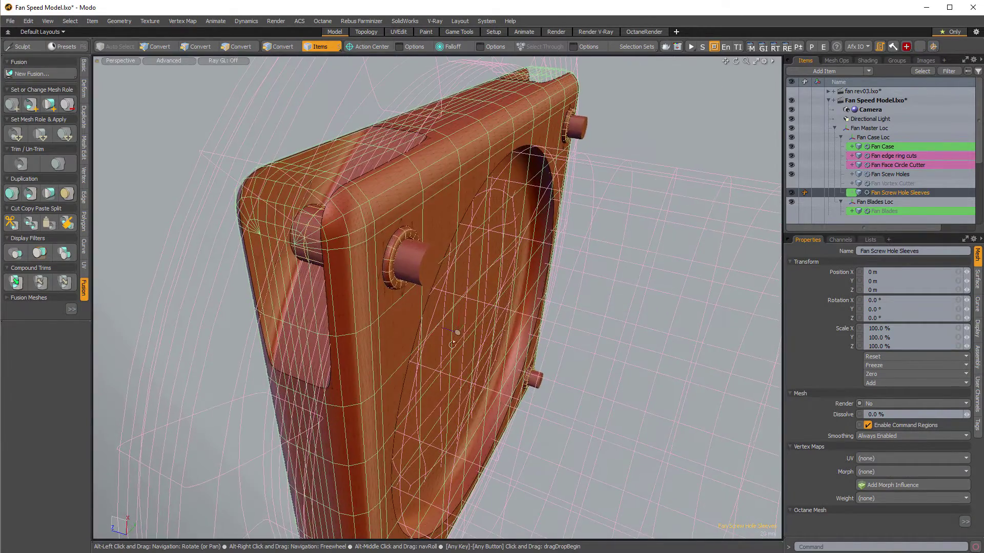
pyautogui.click(420, 269)
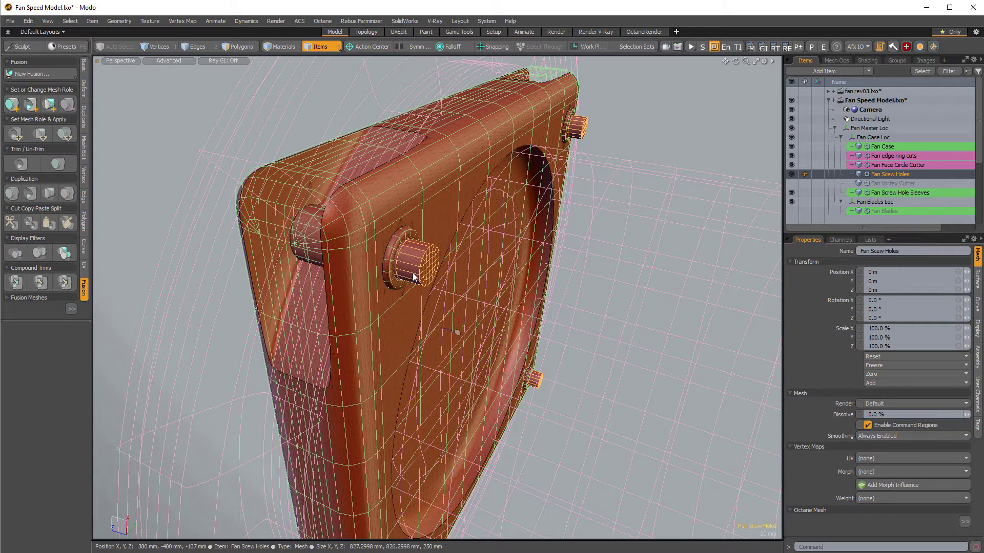
pyautogui.rightClick(395, 334)
pyautogui.click(328, 402)
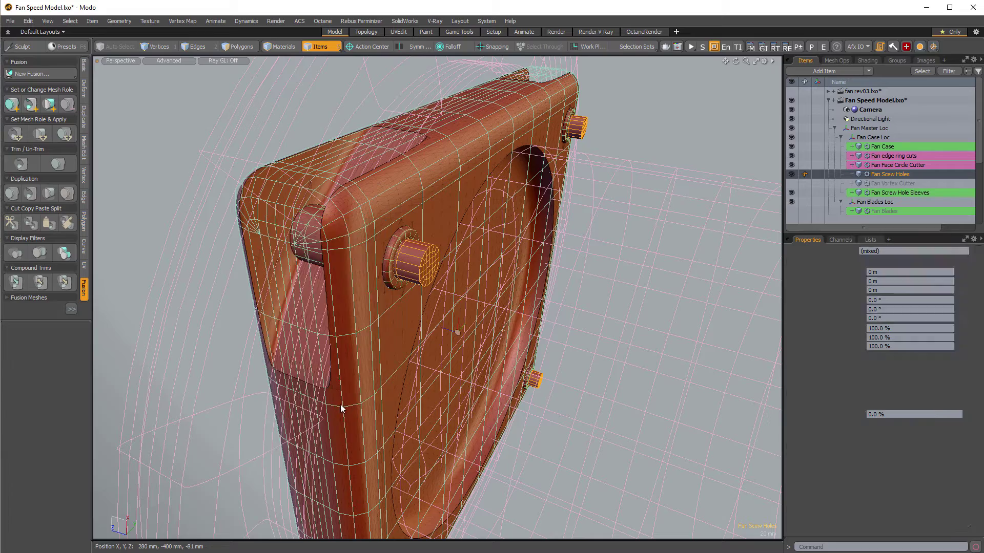
pyautogui.keyDown('shift'); pyautogui.click(344, 408); pyautogui.keyUp('shift')
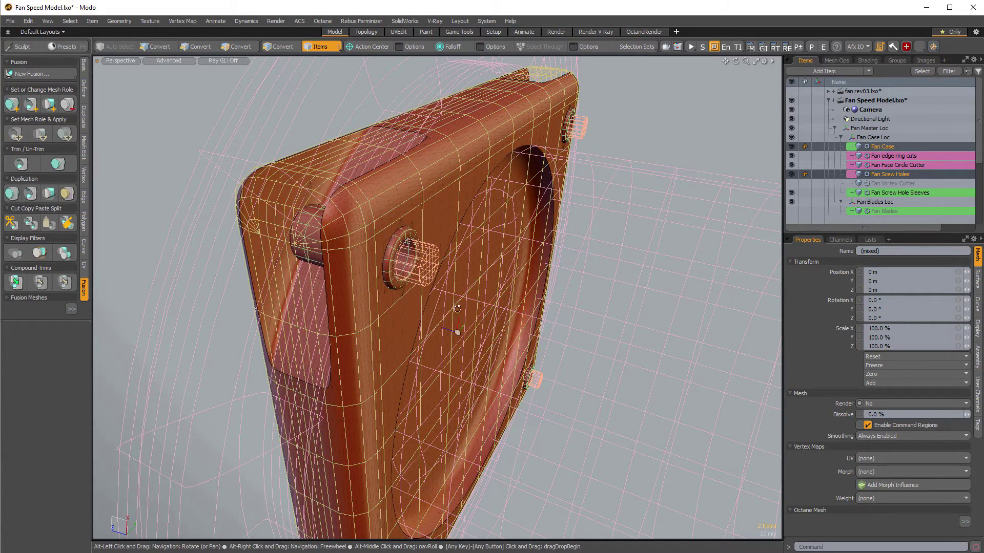
# Step: Hide the Fusion source meshes to inspect the screw holes and sleeves in the finished case surface
pyautogui.keyDown('alt'); pyautogui.moveTo(455, 308); pyautogui.dragTo(404, 271); pyautogui.keyUp('alt')
pyautogui.scroll(8, 397, 254)
pyautogui.keyDown('alt'); pyautogui.moveTo(410, 235); pyautogui.dragTo(478, 295); pyautogui.keyUp('alt')
pyautogui.scroll(-5, 478, 294)
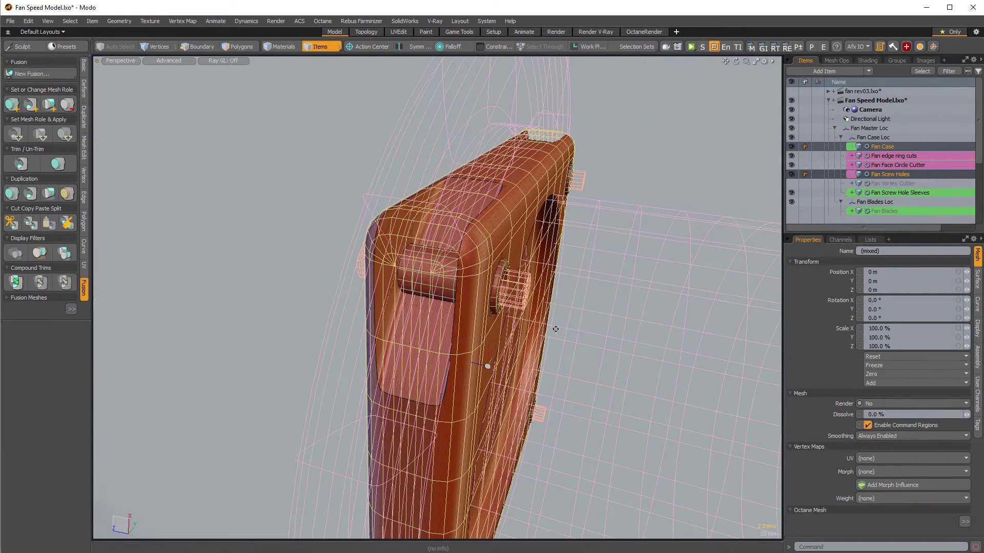
pyautogui.hotkey('ctrl', 'z')
pyautogui.keyDown('alt'); pyautogui.moveTo(557, 328); pyautogui.dragTo(363, 318); pyautogui.keyUp('alt')
# Step: Turn off the wireframe overlay and frame the whole fan chassis
pyautogui.hotkey('ctrl', '3')
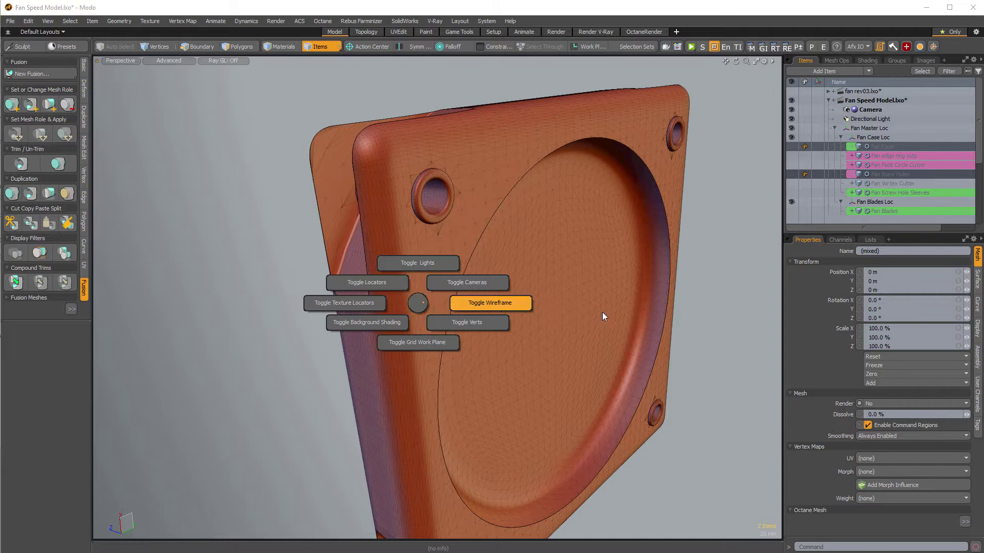
pyautogui.click(601, 312)
pyautogui.moveTo(517, 279)
pyautogui.keyDown('alt'); pyautogui.mouseDown()
pyautogui.moveTo(477, 275)
pyautogui.moveTo(562, 356)
pyautogui.moveTo(488, 364)
pyautogui.moveTo(501, 343)
pyautogui.moveTo(494, 226)
pyautogui.moveTo(531, 273)
pyautogui.mouseUp(); pyautogui.keyUp('alt')
pyautogui.scroll(-3, 489, 364)
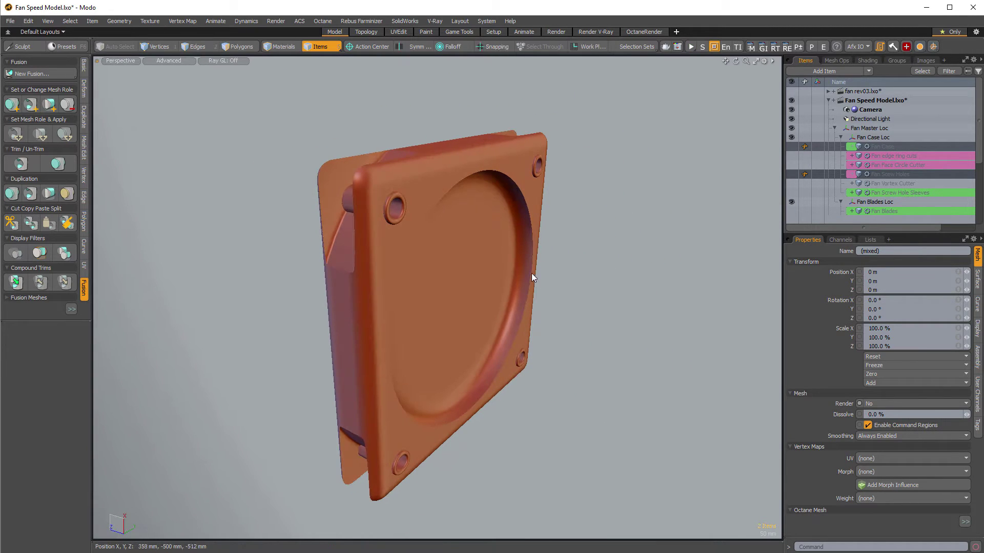
# Step: Turn the wireframe overlay back on and show the Fusion source meshes around the fan case
pyautogui.hotkey('ctrl', '`')
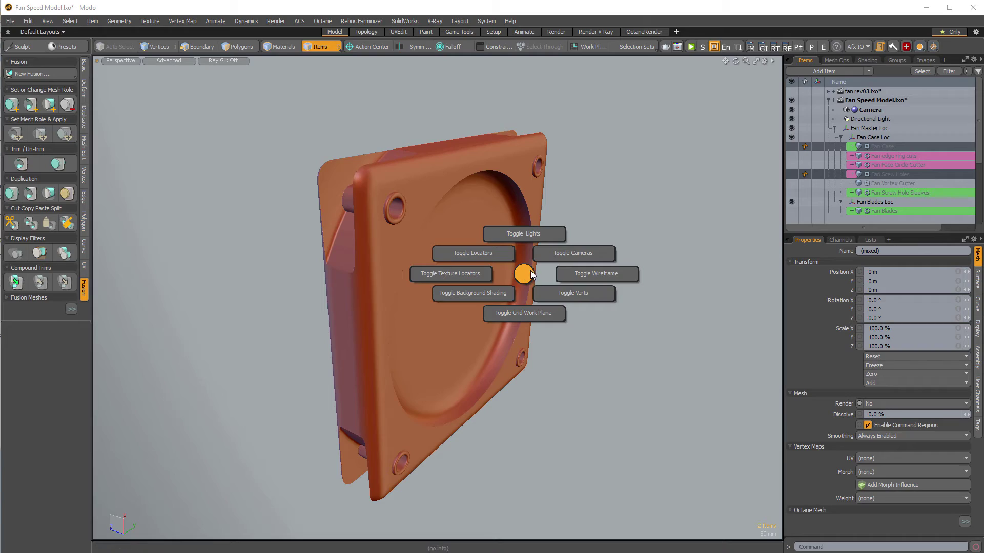
pyautogui.click(604, 276)
pyautogui.hotkey('ctrl', '`')
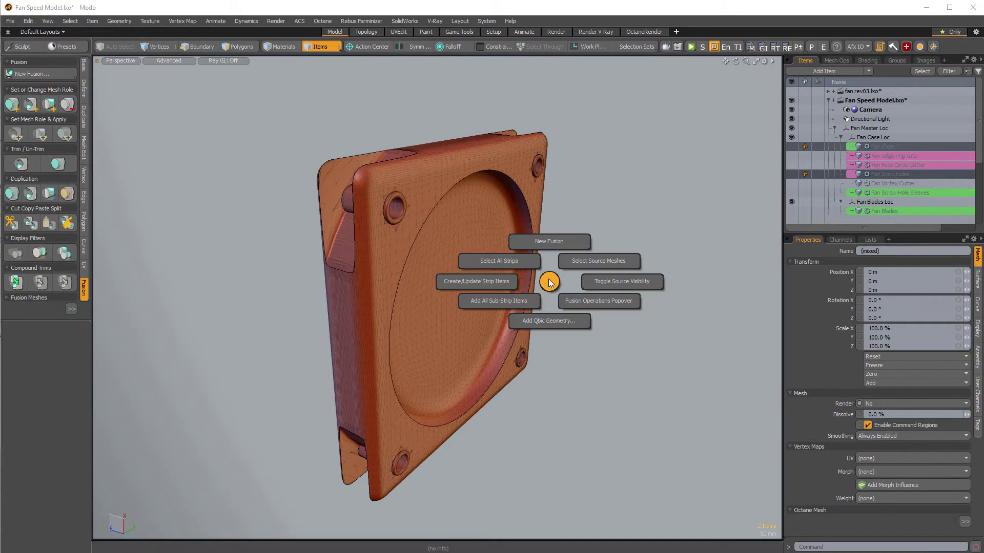
pyautogui.click(679, 284)
pyautogui.keyDown('alt'); pyautogui.moveTo(679, 284); pyautogui.dragTo(498, 296); pyautogui.keyUp('alt')
pyautogui.hotkey('ctrl', '3')
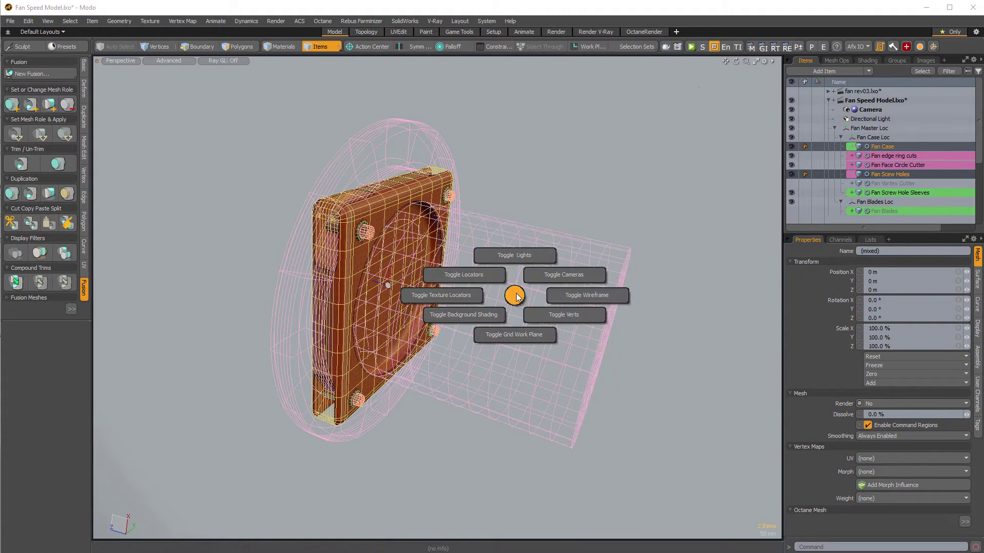
pyautogui.click(568, 296)
pyautogui.hotkey('ctrl', '`')
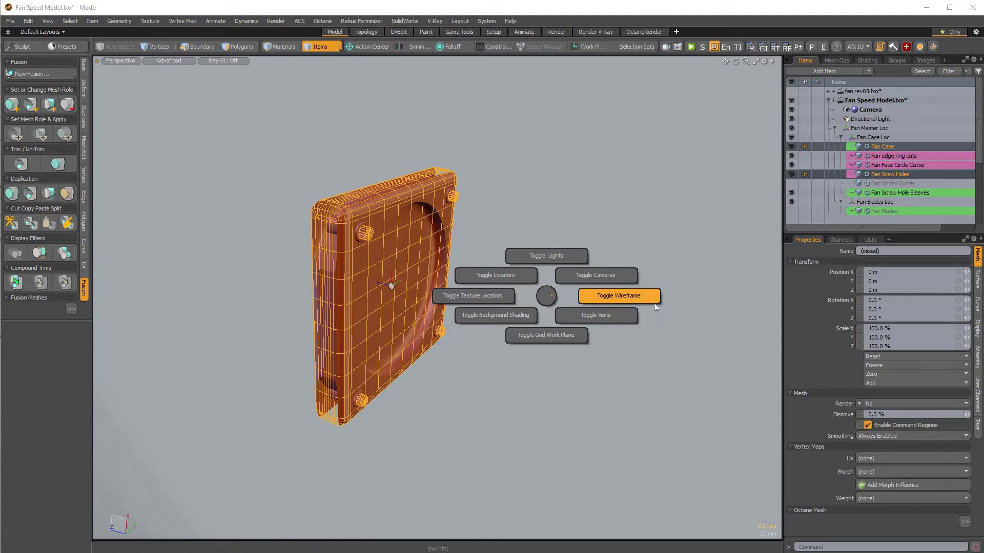
pyautogui.click(616, 295)
# Step: Unhide the Fan Vortex Cutter and apply it to the Fan Case as a Fusion subtraction
pyautogui.keyDown('alt'); pyautogui.moveTo(620, 296); pyautogui.dragTo(504, 281); pyautogui.keyUp('alt')
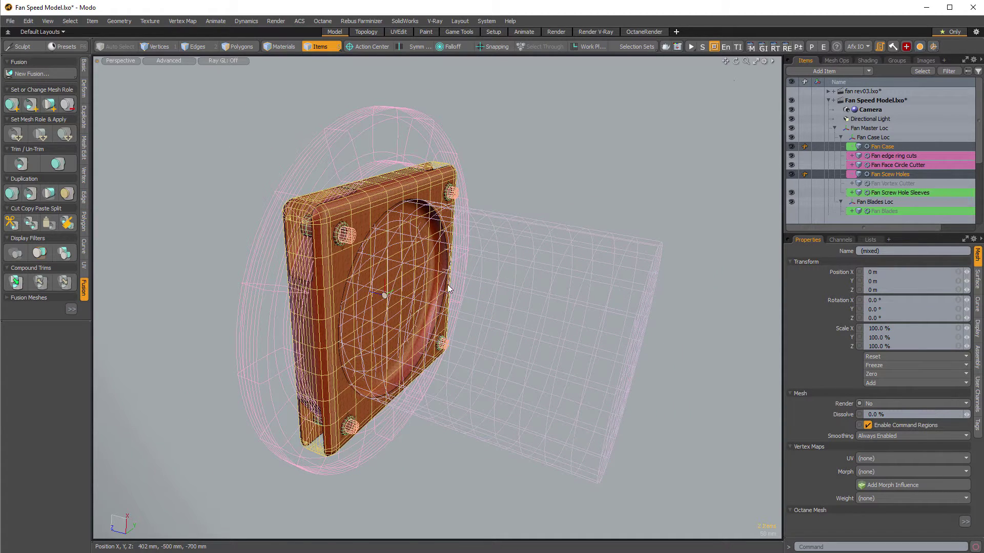
pyautogui.keyDown('alt'); pyautogui.moveTo(448, 284); pyautogui.dragTo(545, 356); pyautogui.keyUp('alt')
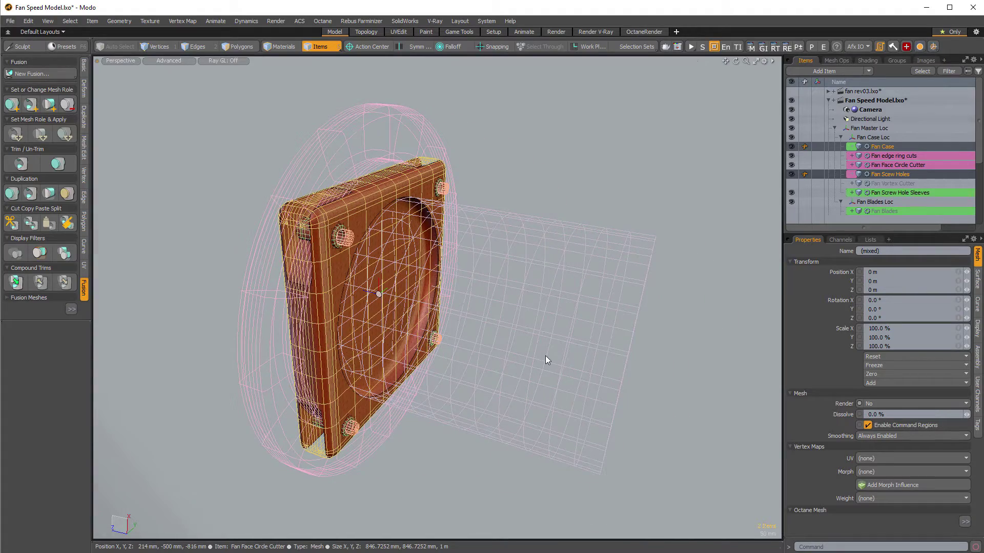
pyautogui.keyDown('alt'); pyautogui.moveTo(576, 418); pyautogui.dragTo(551, 450); pyautogui.keyUp('alt')
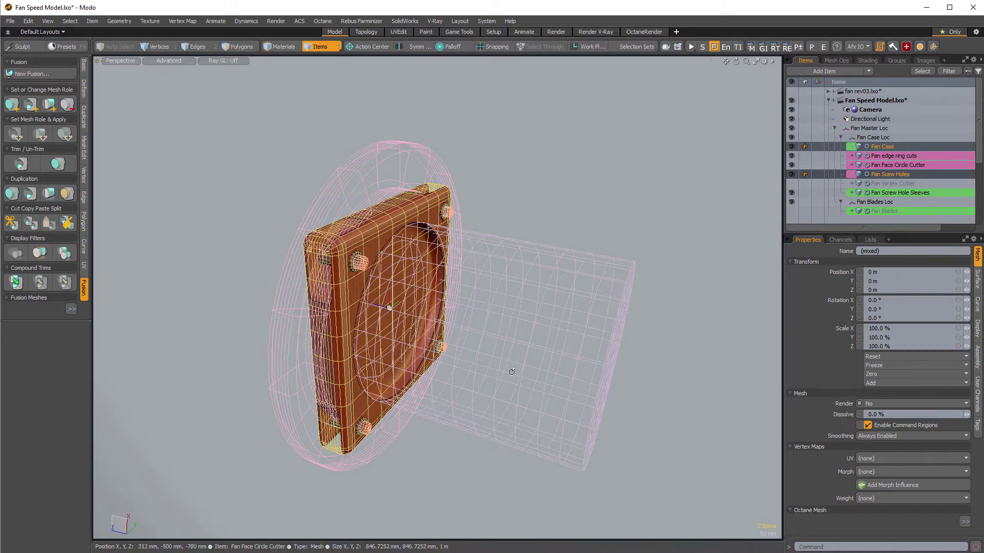
pyautogui.keyDown('alt'); pyautogui.moveTo(551, 450); pyautogui.dragTo(533, 328); pyautogui.keyUp('alt')
pyautogui.scroll(5, 305, 363)
pyautogui.click(878, 183)
pyautogui.click(792, 184)
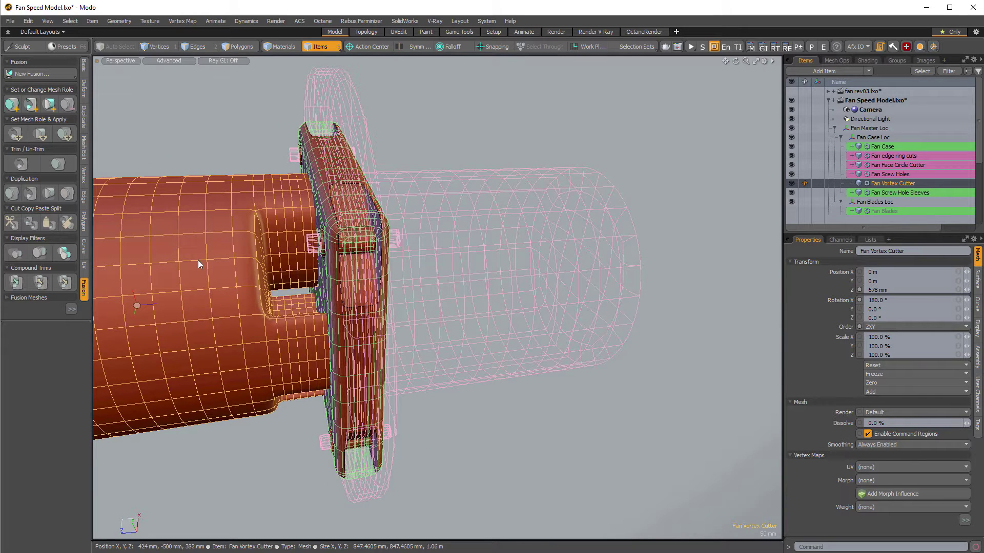
pyautogui.rightClick(326, 218)
pyautogui.click(260, 281)
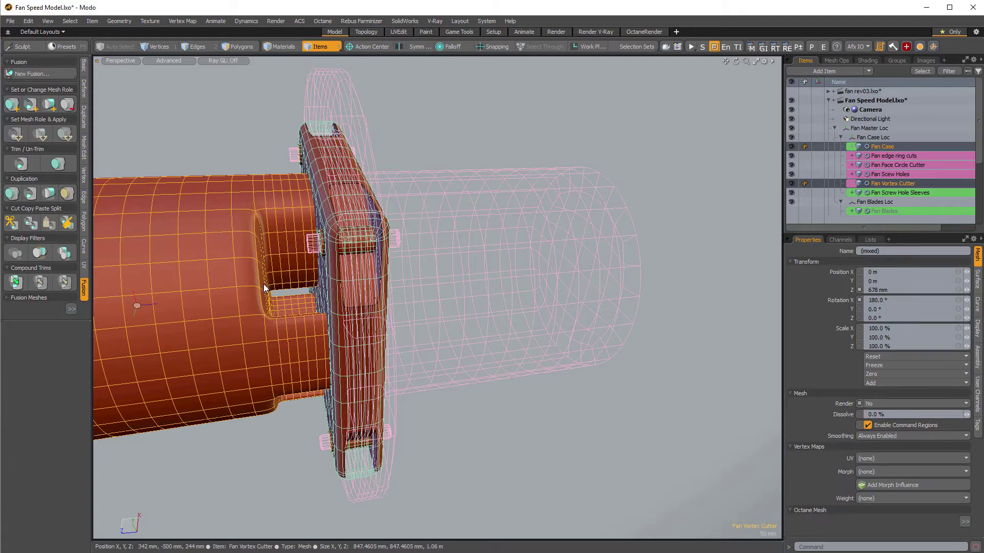
# Step: Hide the Fusion source meshes and inspect the spiral vent cuts in the fan case surface
pyautogui.keyDown('alt'); pyautogui.moveTo(299, 291); pyautogui.dragTo(620, 250); pyautogui.keyUp('alt')
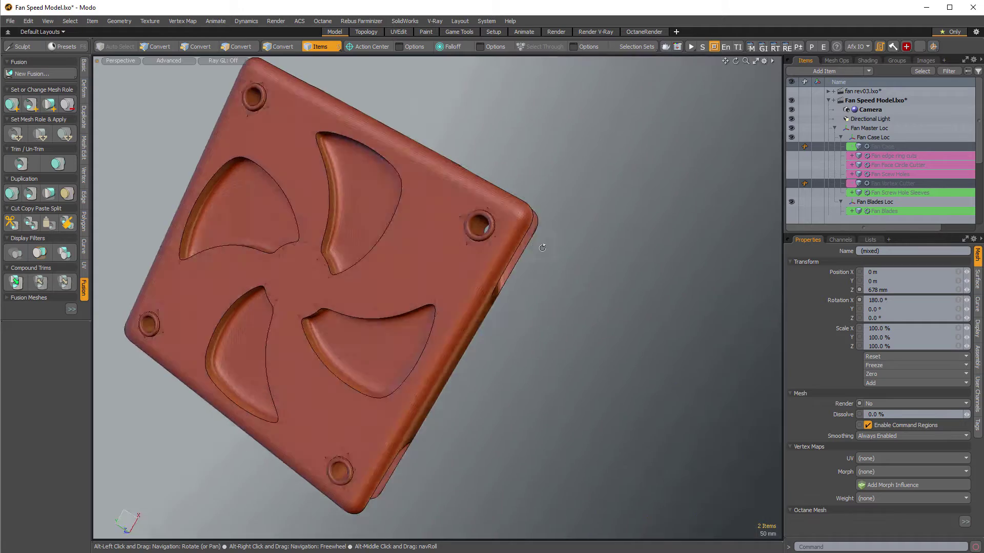
pyautogui.keyDown('alt'); pyautogui.moveTo(542, 248); pyautogui.dragTo(707, 354); pyautogui.keyUp('alt')
pyautogui.keyDown('ctrl'); pyautogui.keyDown('alt'); pyautogui.moveTo(267, 259); pyautogui.dragTo(444, 262); pyautogui.keyUp('alt'); pyautogui.keyUp('ctrl')
# Step: Set the Spiral Amount of the Fan Vortex Cutter's Vortex Effector (2) to 75°
pyautogui.click(853, 184)
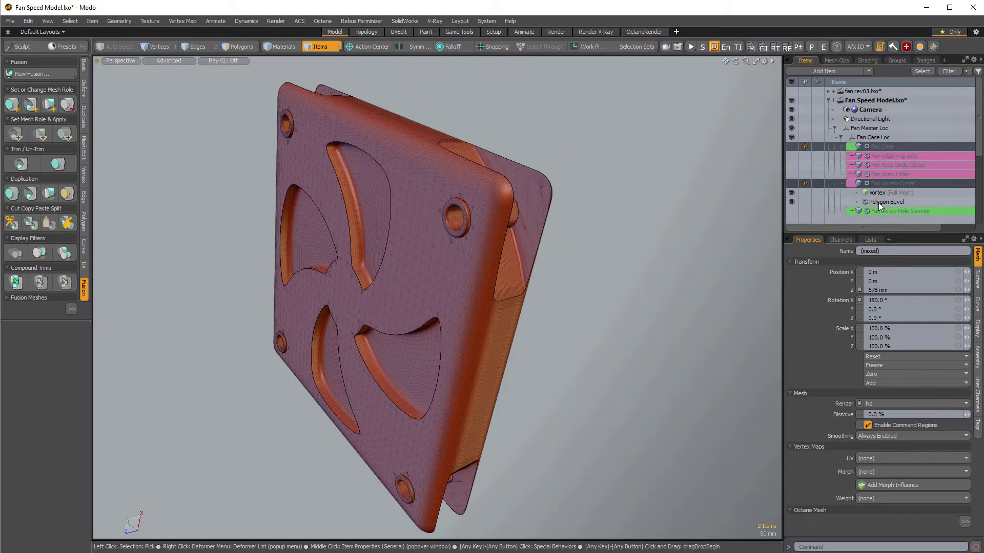
pyautogui.click(879, 201)
pyautogui.click(878, 192)
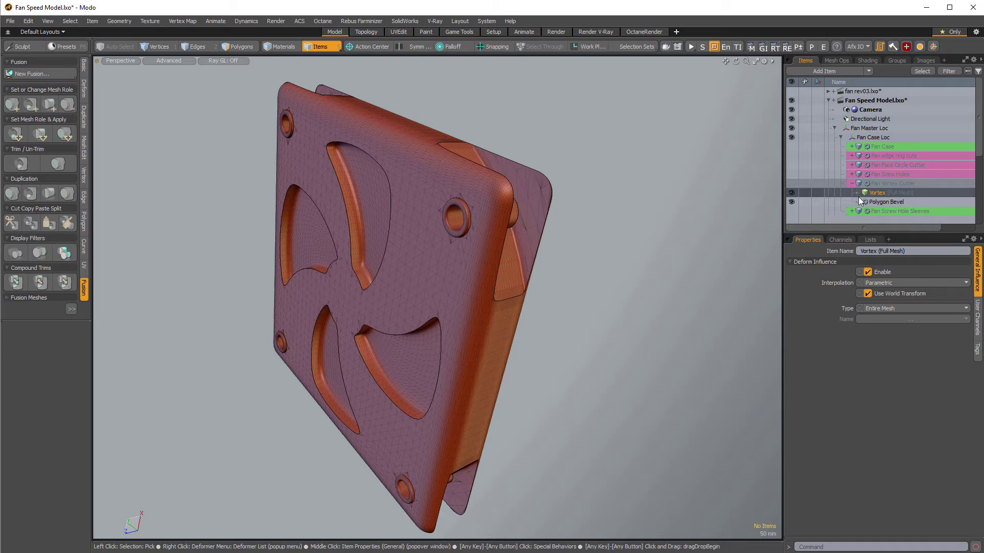
pyautogui.click(837, 61)
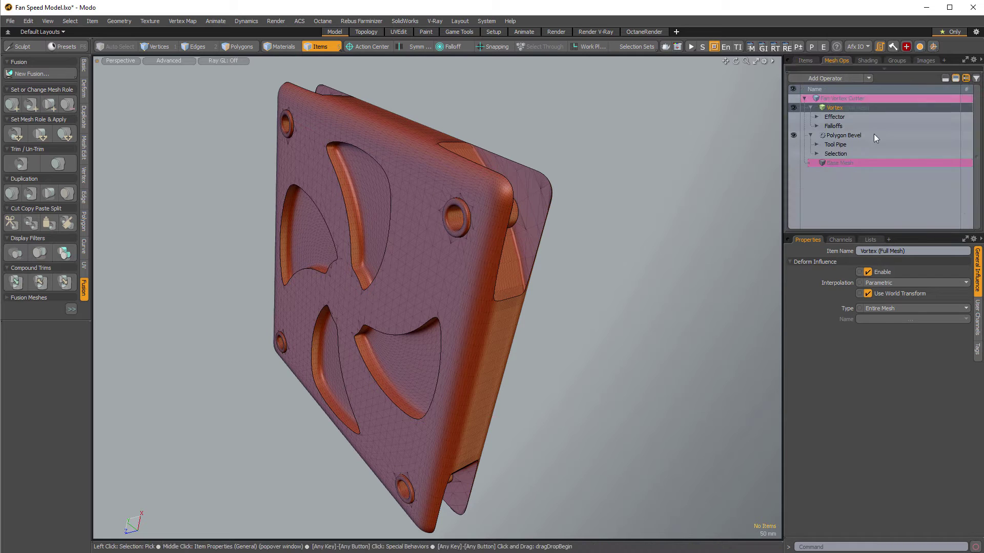
pyautogui.click(817, 117)
pyautogui.click(861, 126)
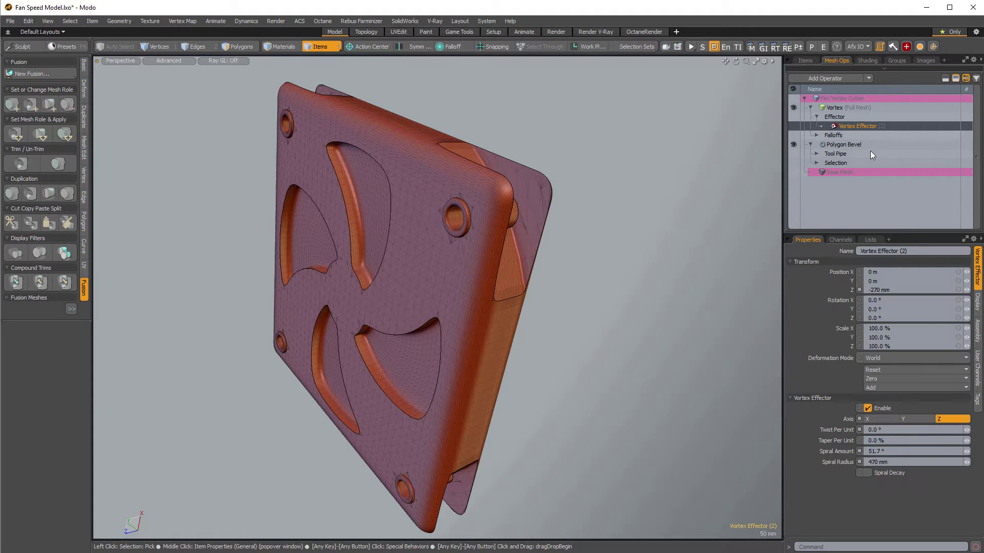
pyautogui.click(893, 453)
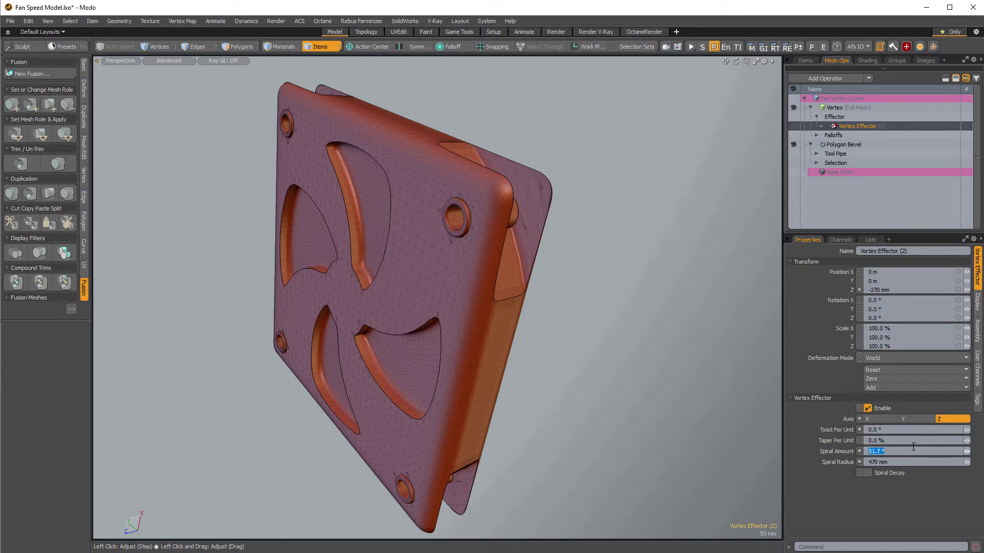
pyautogui.write('75')
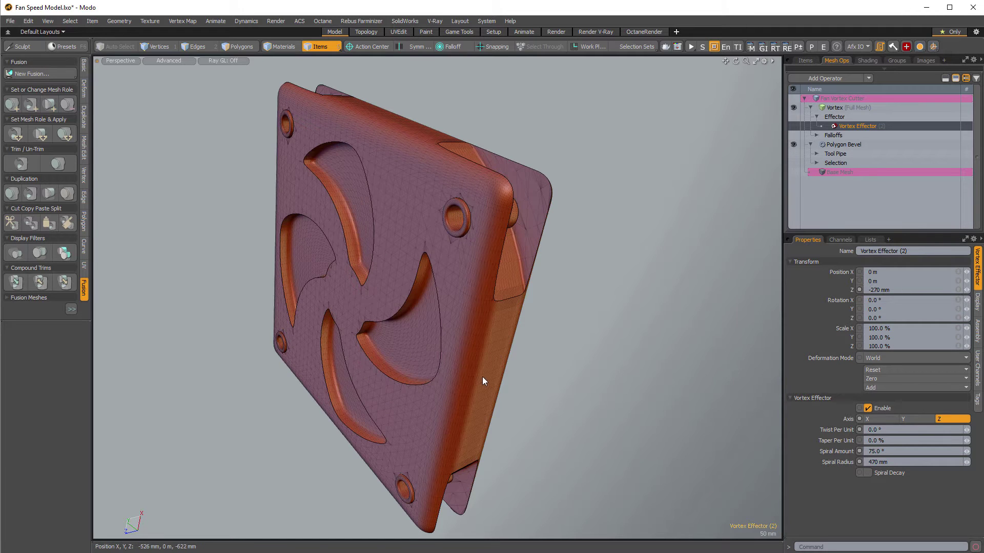
# Step: Show the source meshes and move the Fan Face Circle Cutter about 68 mm along Z, deeper into the case
pyautogui.keyDown('alt'); pyautogui.moveTo(481, 378); pyautogui.dragTo(535, 311); pyautogui.keyUp('alt')
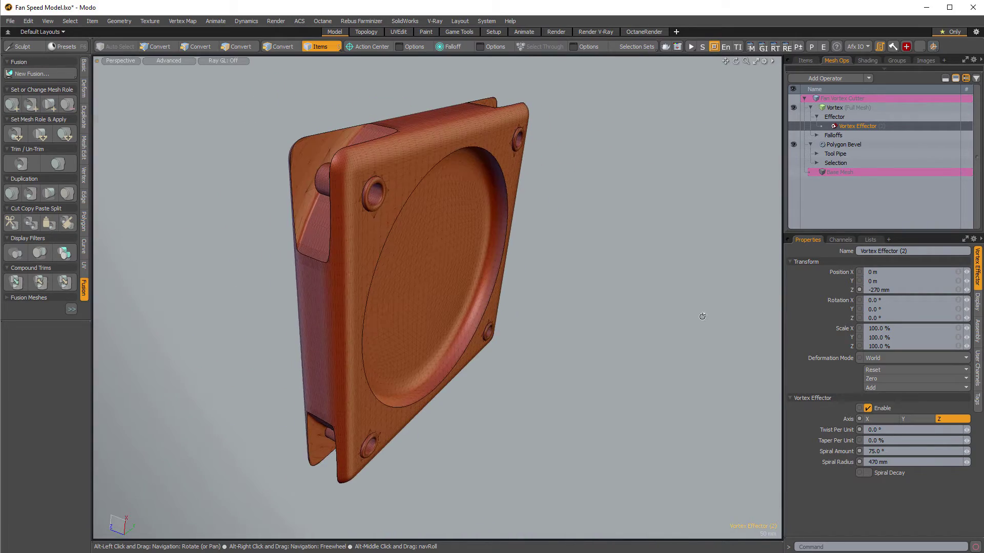
pyautogui.hotkey('ctrl', 'f')
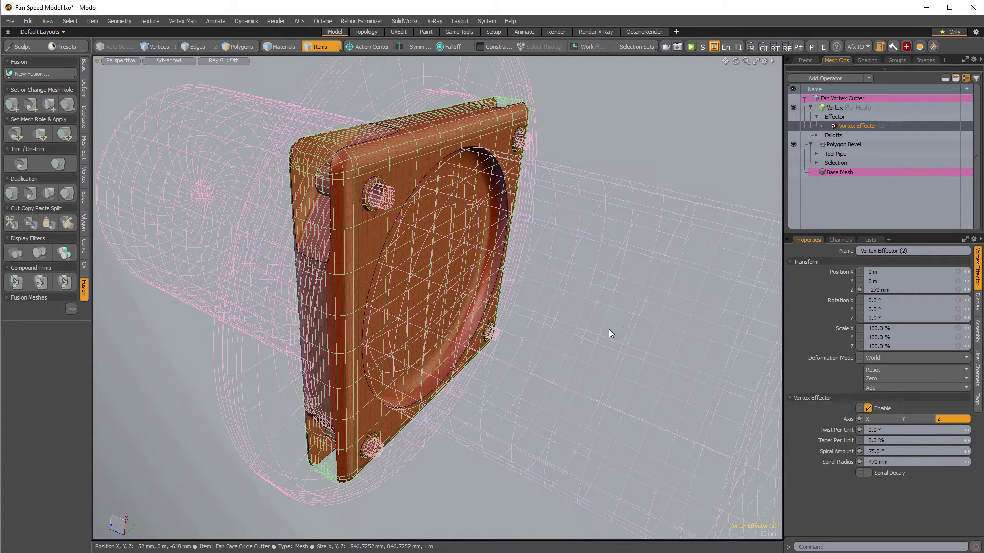
pyautogui.click(601, 333)
pyautogui.keyDown('alt'); pyautogui.moveTo(601, 336); pyautogui.dragTo(514, 308); pyautogui.keyUp('alt')
pyautogui.press('y')
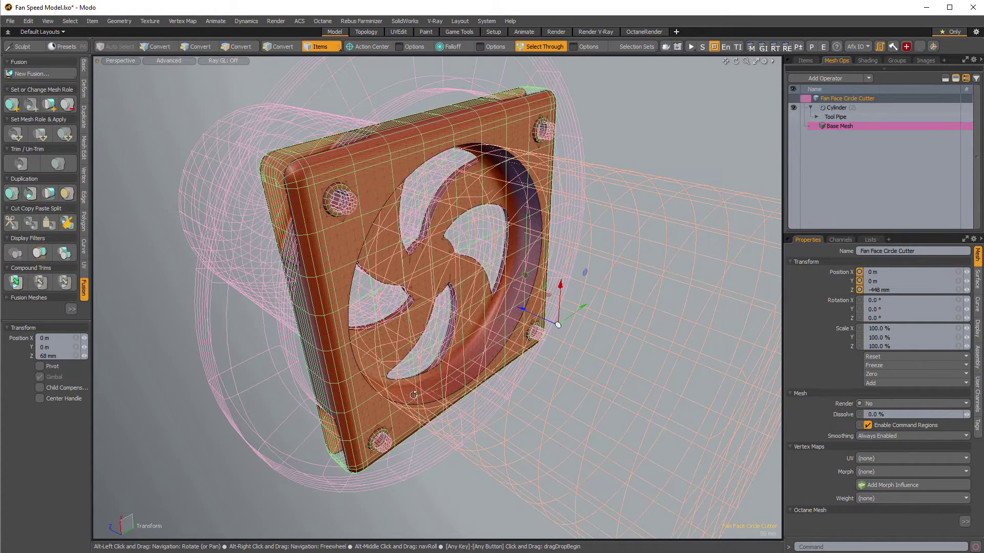
pyautogui.keyDown('alt'); pyautogui.moveTo(413, 395); pyautogui.dragTo(554, 254); pyautogui.keyUp('alt')
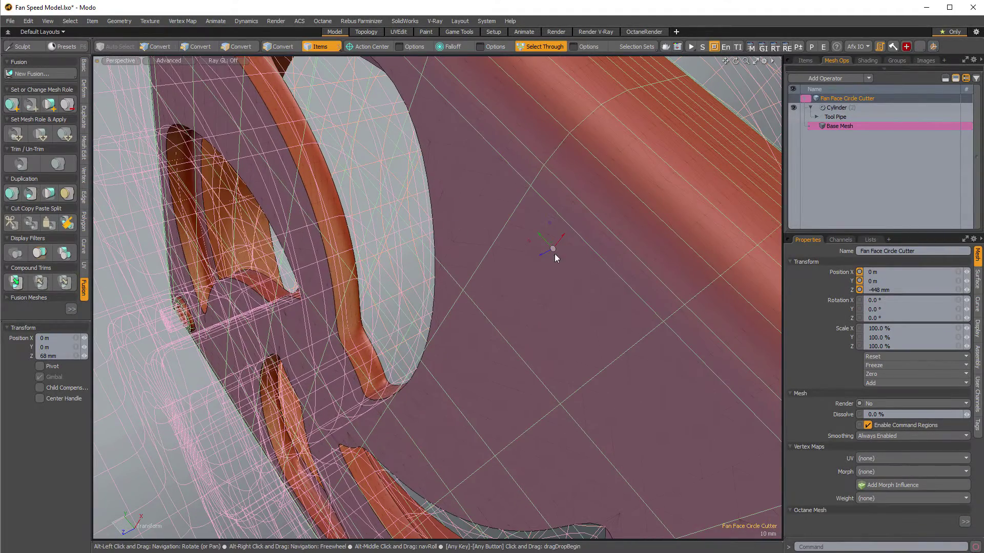
# Step: Set the Fan Face Circle Cutter's Z position to -450 mm, drop the transform tool and clear the selection
pyautogui.click(900, 290)
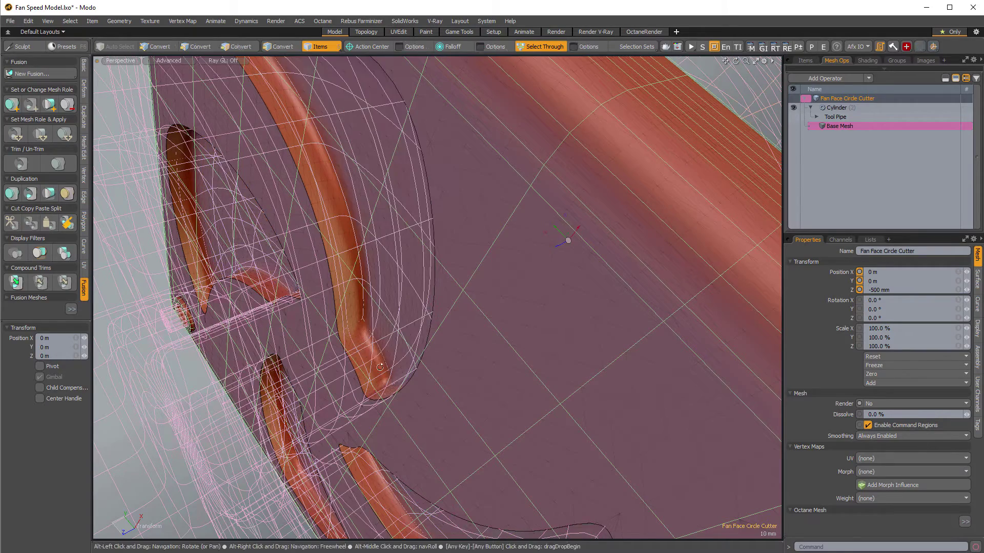
pyautogui.keyDown('alt'); pyautogui.moveTo(380, 368); pyautogui.dragTo(374, 374); pyautogui.keyUp('alt')
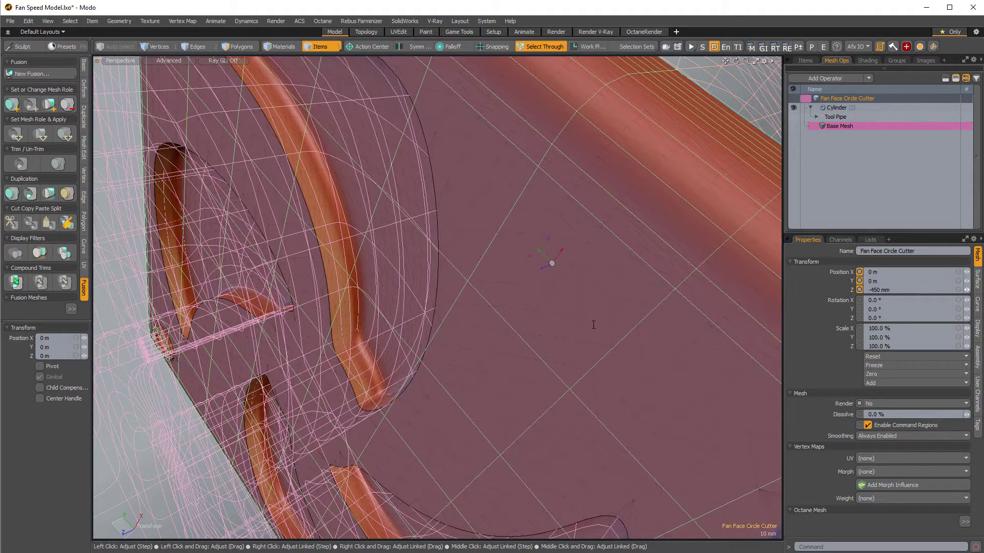
pyautogui.keyDown('alt'); pyautogui.moveTo(474, 387); pyautogui.dragTo(445, 316); pyautogui.keyUp('alt')
pyautogui.keyDown('ctrl'); pyautogui.keyDown('alt'); pyautogui.moveTo(417, 395); pyautogui.dragTo(464, 313); pyautogui.keyUp('alt'); pyautogui.keyUp('ctrl')
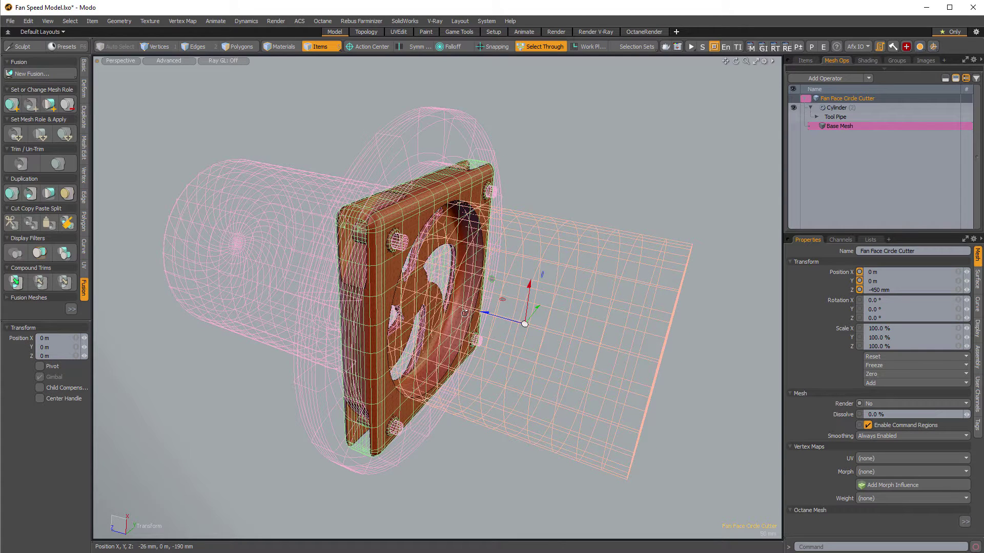
pyautogui.press('Escape')
pyautogui.press('Escape')
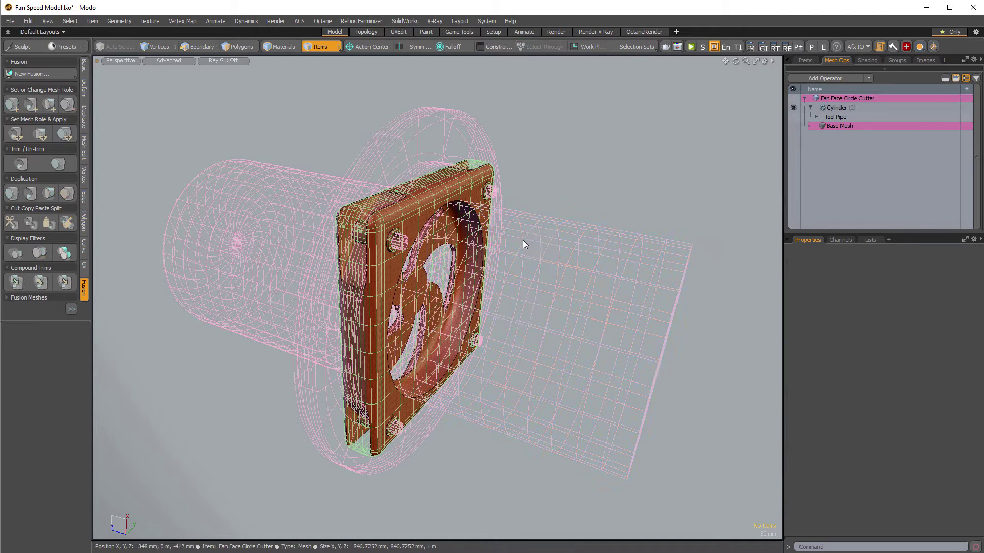
# Step: Hide the source meshes and set the Mesh Mode of Fusion Item Fan Chassis to Airtight Final w/Parts
pyautogui.hotkey('shift', 'h')
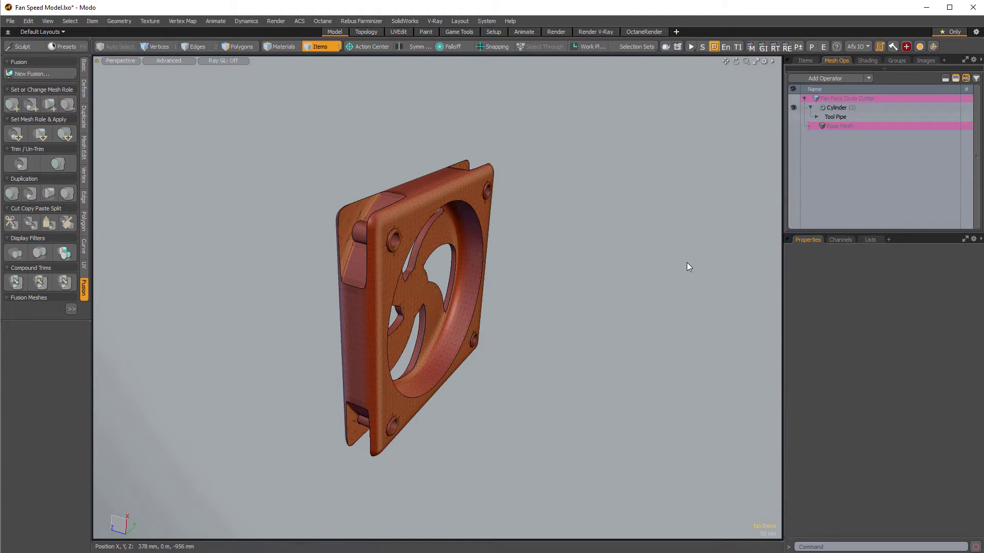
pyautogui.click(806, 60)
pyautogui.scroll(-1, 901, 222)
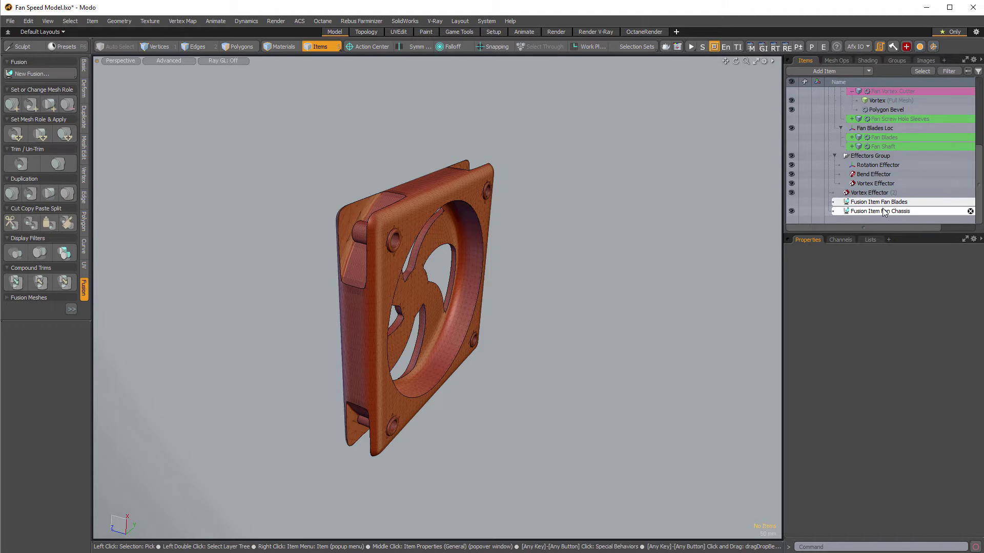
pyautogui.click(893, 212)
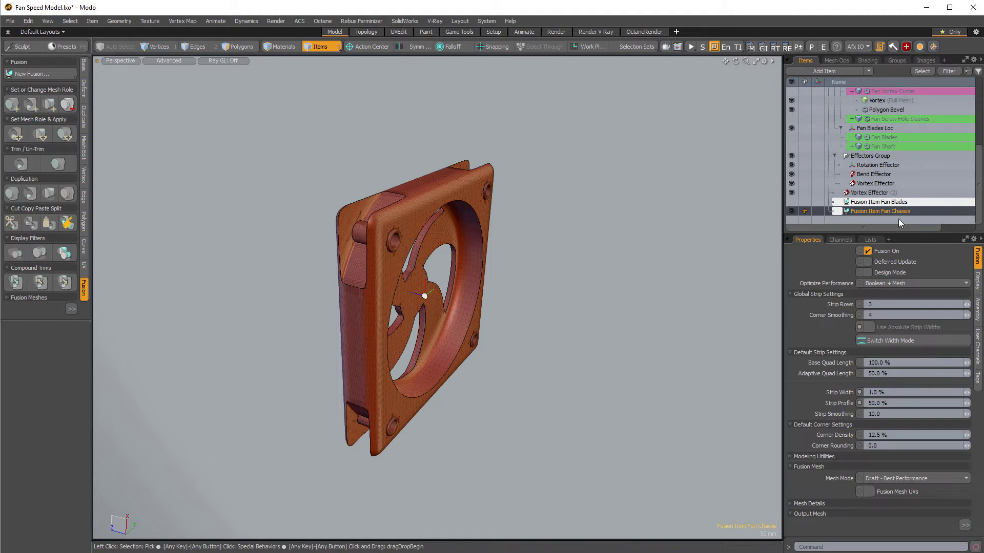
pyautogui.keyDown('ctrl'); pyautogui.keyDown('alt'); pyautogui.moveTo(393, 238); pyautogui.dragTo(453, 262); pyautogui.keyUp('alt'); pyautogui.keyUp('ctrl')
pyautogui.click(907, 479)
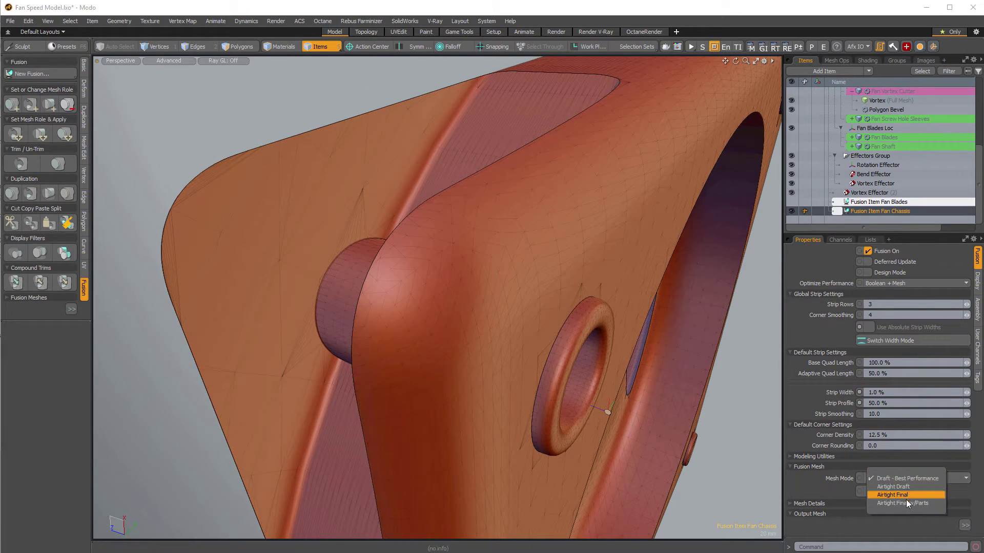
pyautogui.click(922, 504)
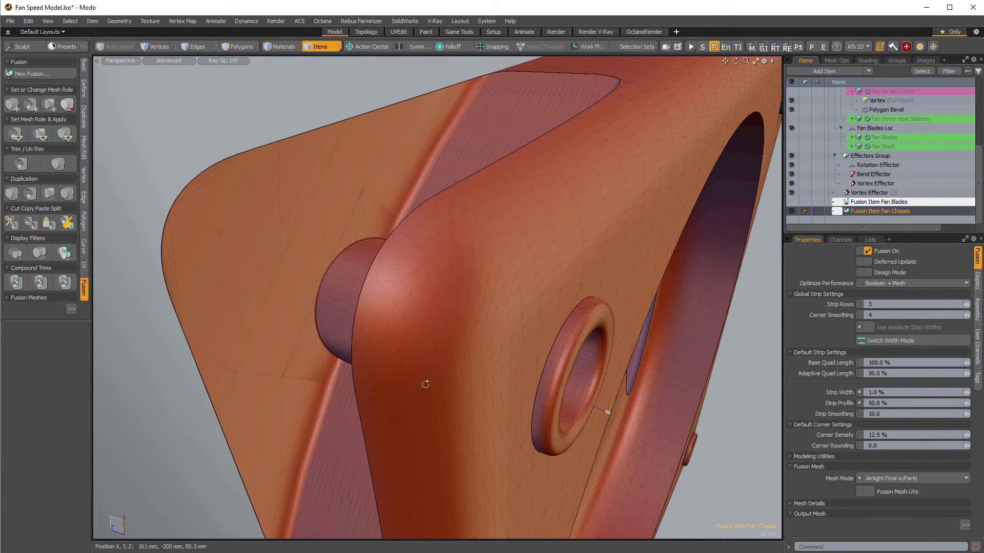
# Step: Open the Mesh Mode options of the fan chassis Fusion item again
pyautogui.keyDown('alt'); pyautogui.moveTo(425, 383); pyautogui.dragTo(860, 465); pyautogui.keyUp('alt')
pyautogui.click(891, 479)
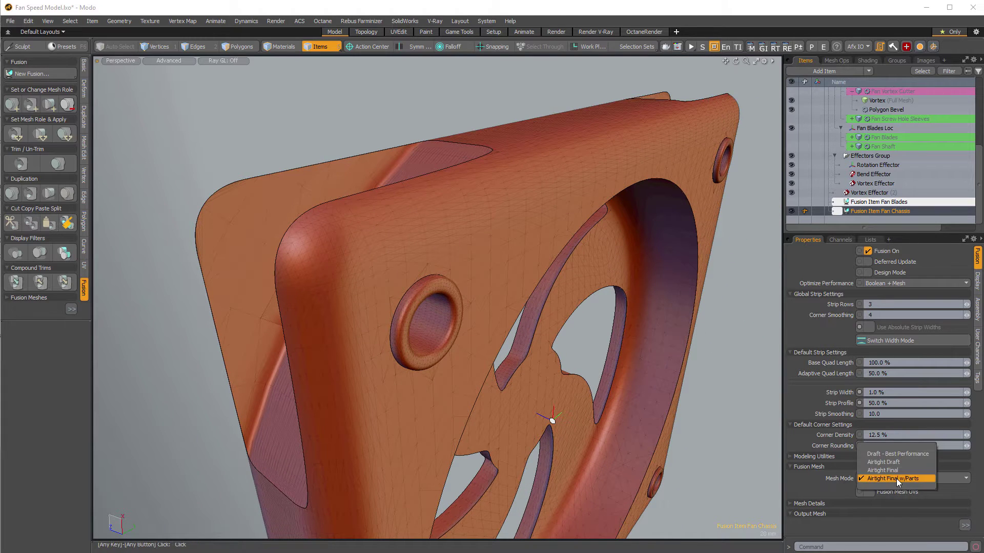